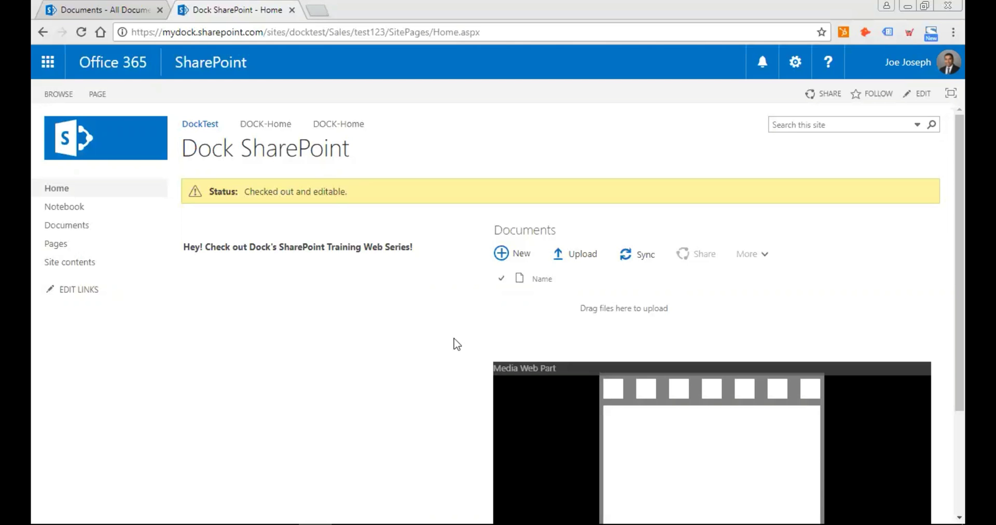
Step: Switch to the open Profit and Sales_2.xlsx workbook and select a cell on Sheet1
mouse_move(445, 506)
left_click(416, 511)
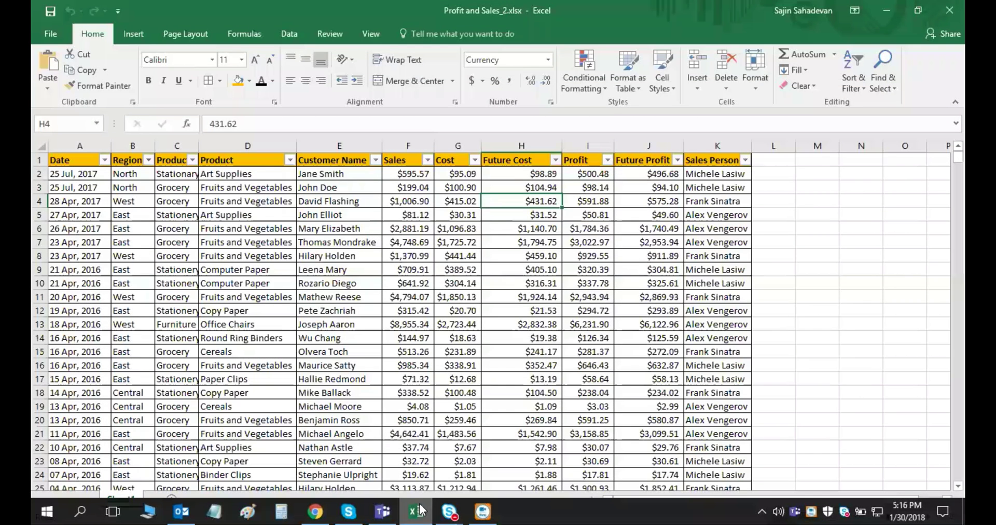
left_click(833, 209)
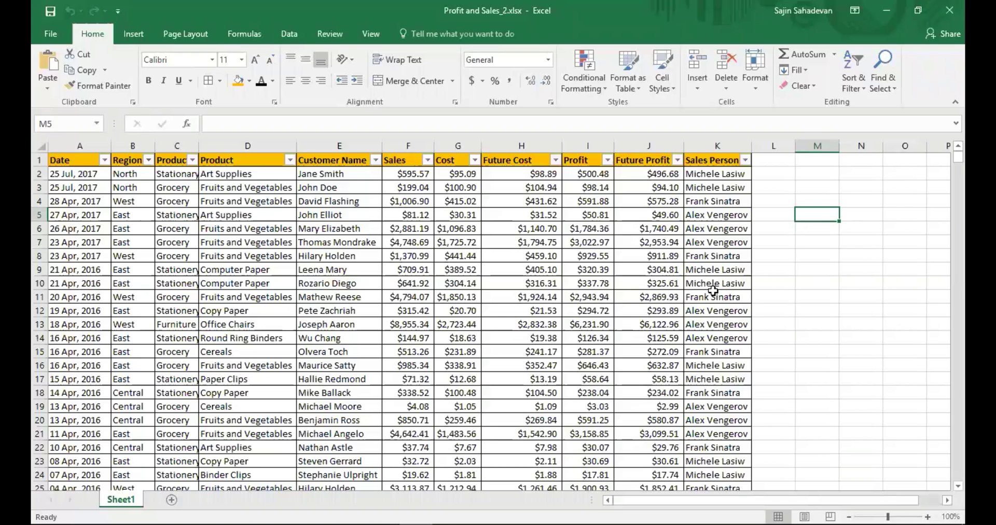
Step: Check the Date through Product headers and widen column C to show Product Category
left_click(817, 311)
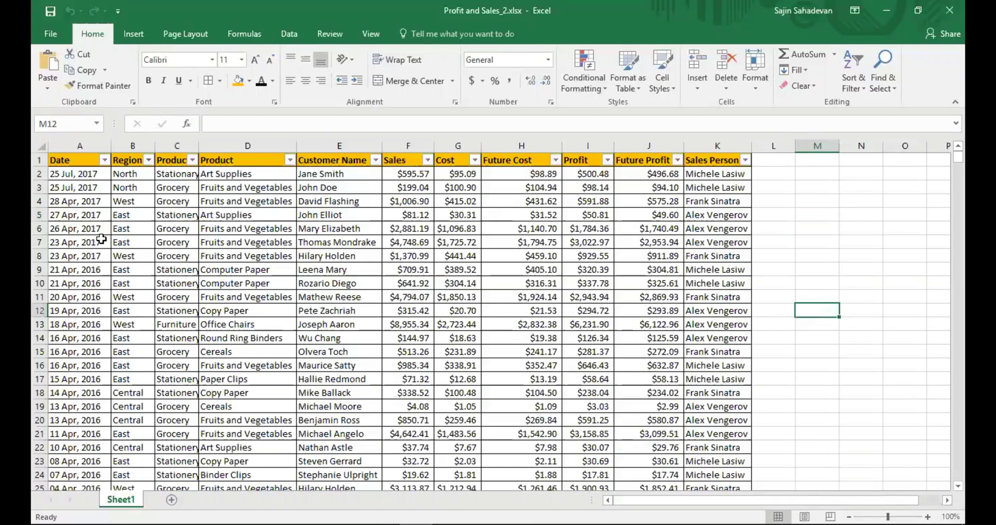
left_click(73, 162)
left_click(132, 161)
left_click(174, 162)
left_click(279, 161)
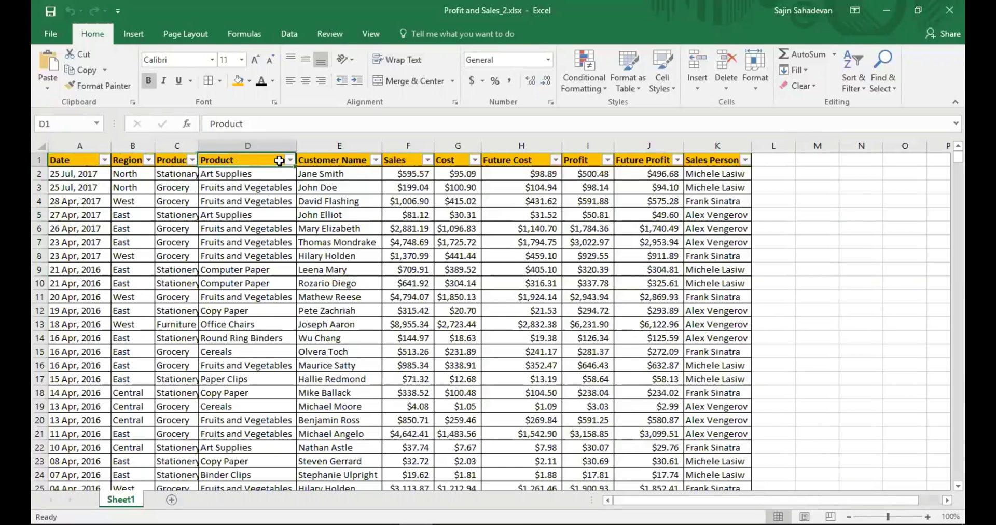
left_click_drag(199, 146, 235, 146)
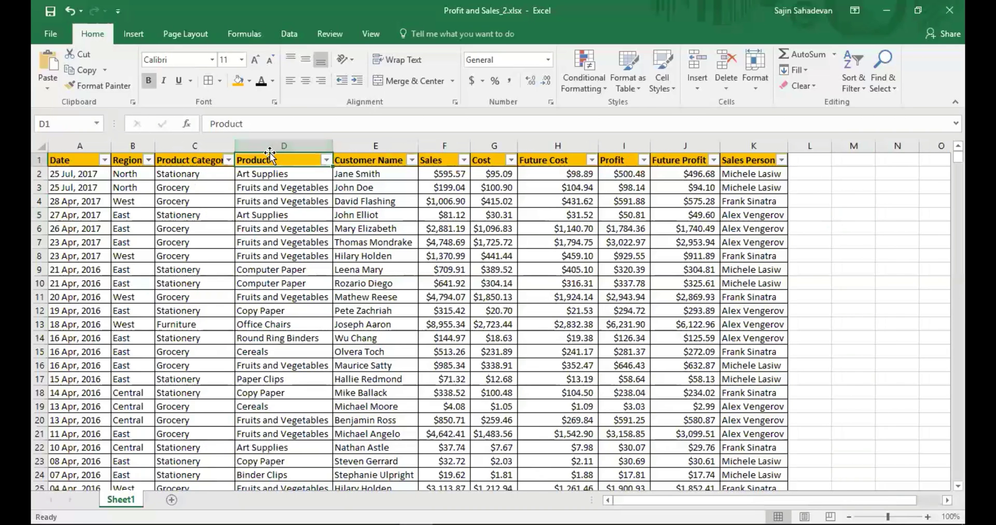
Step: Check the remaining headers and widen column J to fit Future Profit
left_click(382, 160)
left_click(436, 158)
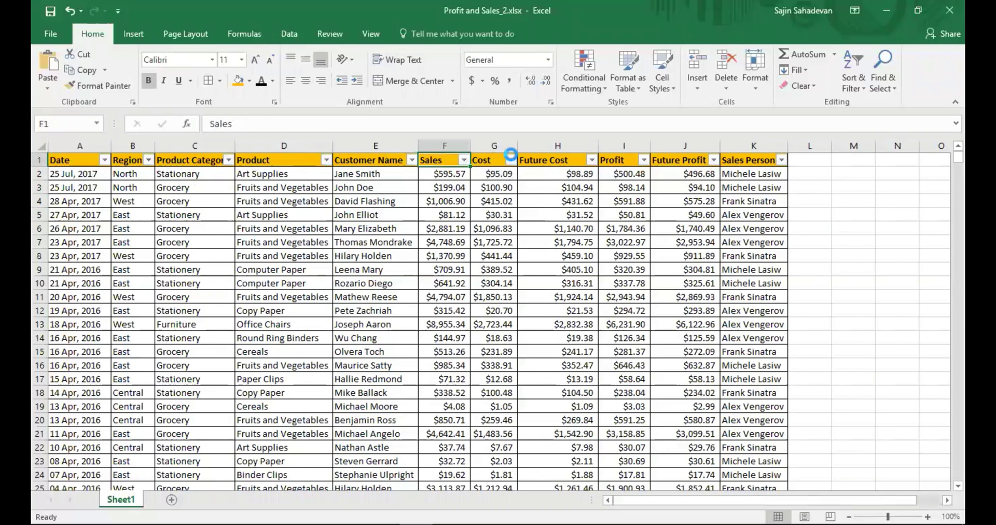
left_click(511, 159)
left_click(604, 170)
left_click(636, 161)
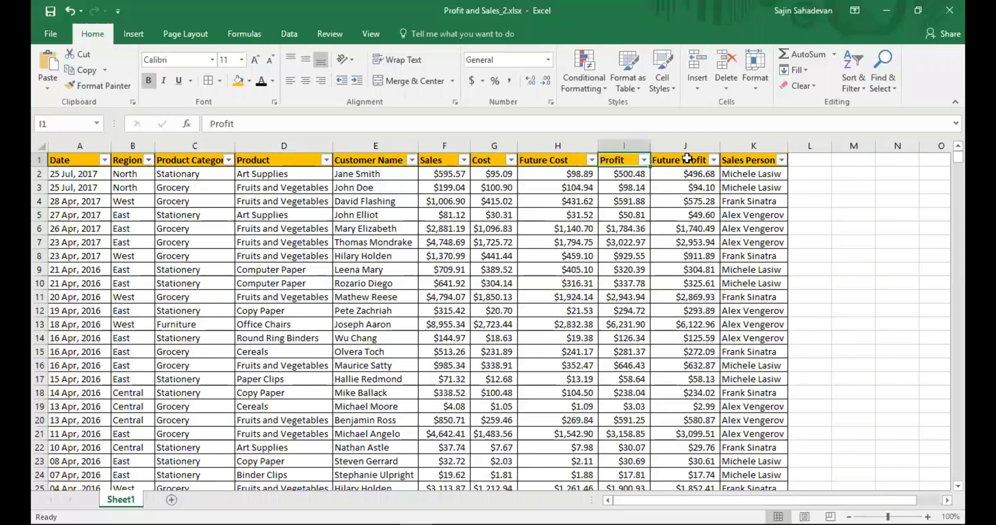
left_click(687, 159)
left_click_drag(720, 146, 767, 145)
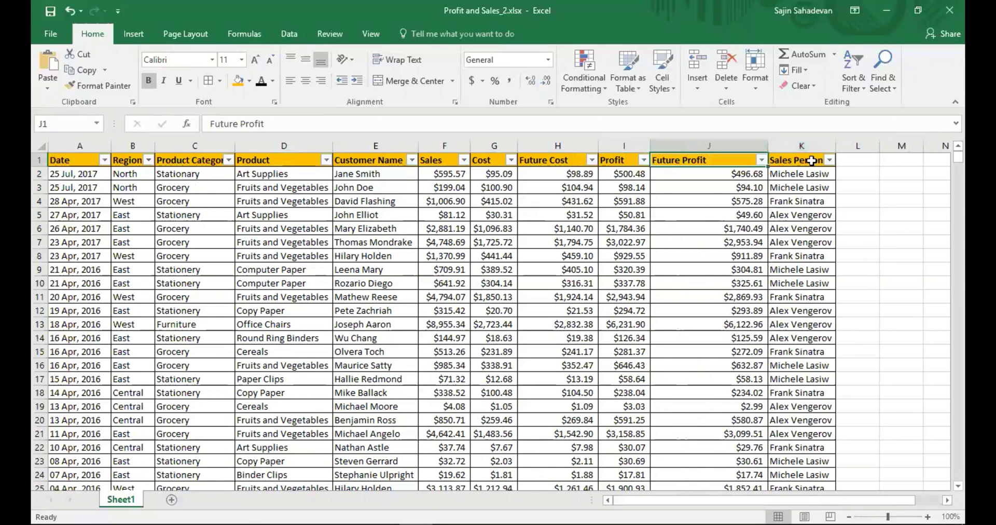
left_click(811, 161)
left_click(813, 226)
left_click(865, 376)
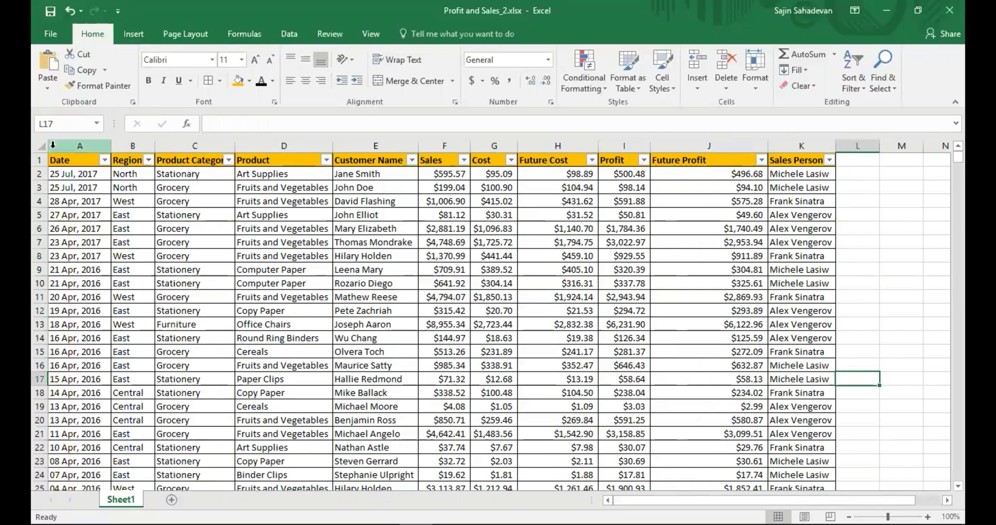
Step: Insert a PivotTable from source range Sheet1!$A:$K on a new worksheet
left_click(129, 27)
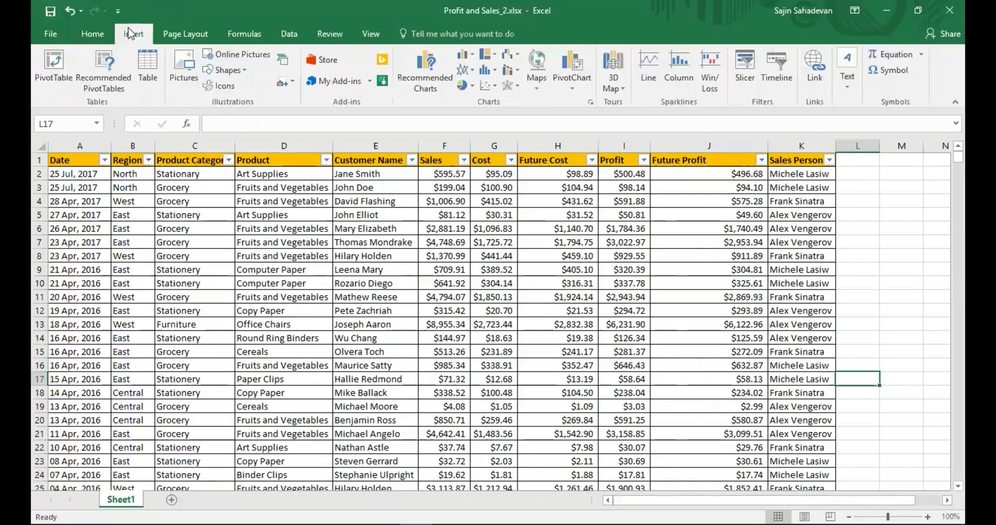
left_click(48, 65)
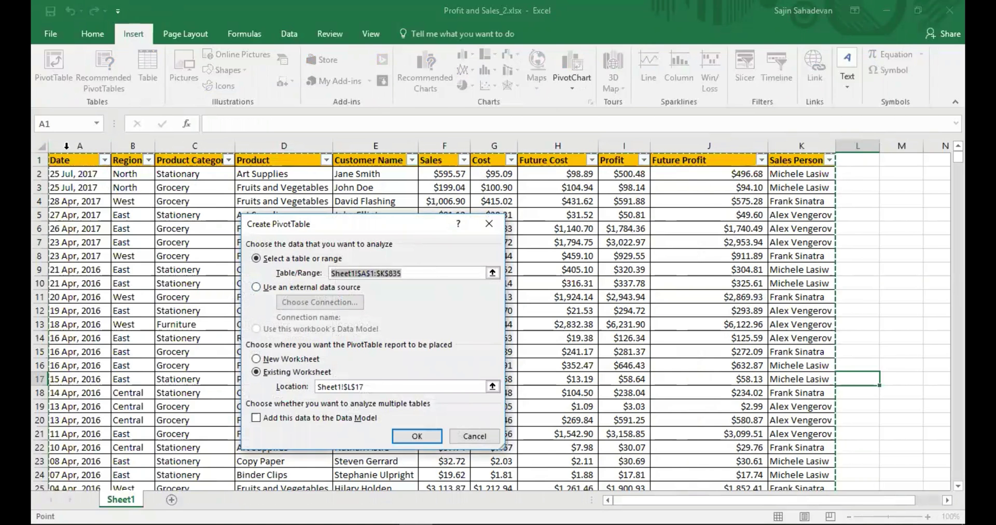
left_click_drag(80, 146, 802, 146)
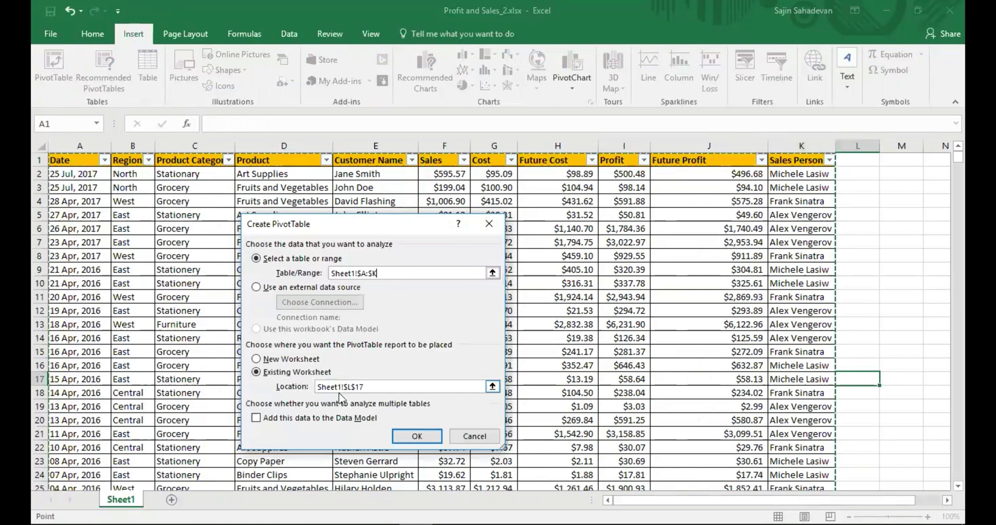
left_click(282, 359)
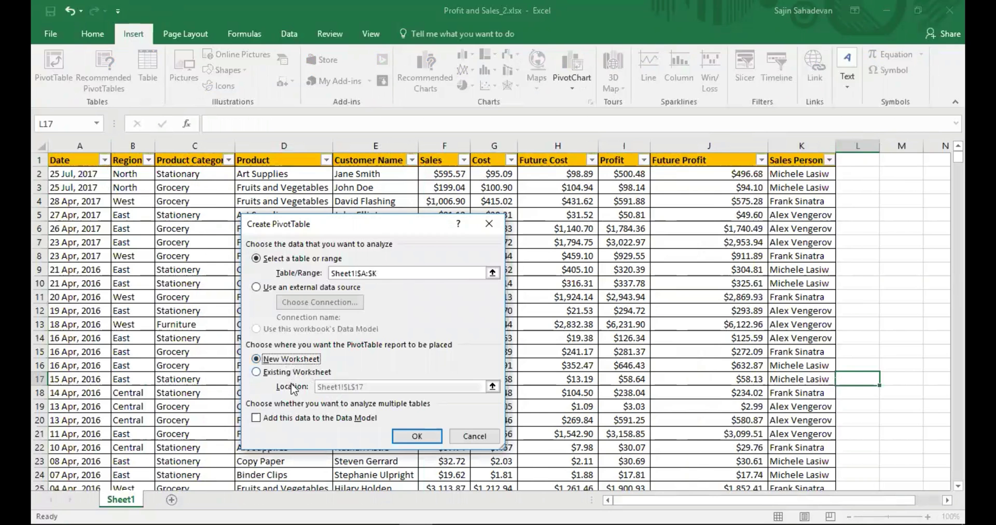
left_click(416, 436)
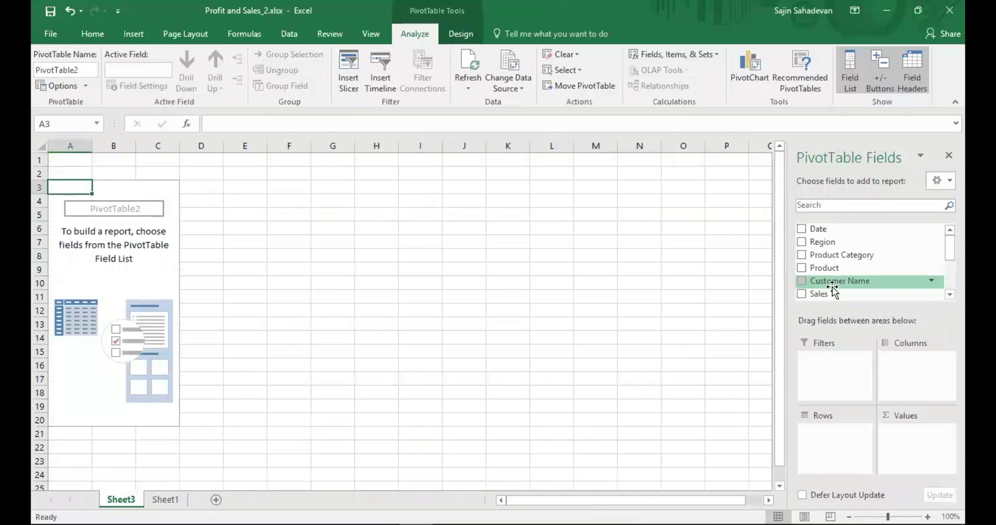
Step: Drag the Profit field into the PivotTable's Values area
scroll(827, 280, "down", 1)
scroll(871, 262, "down", 3)
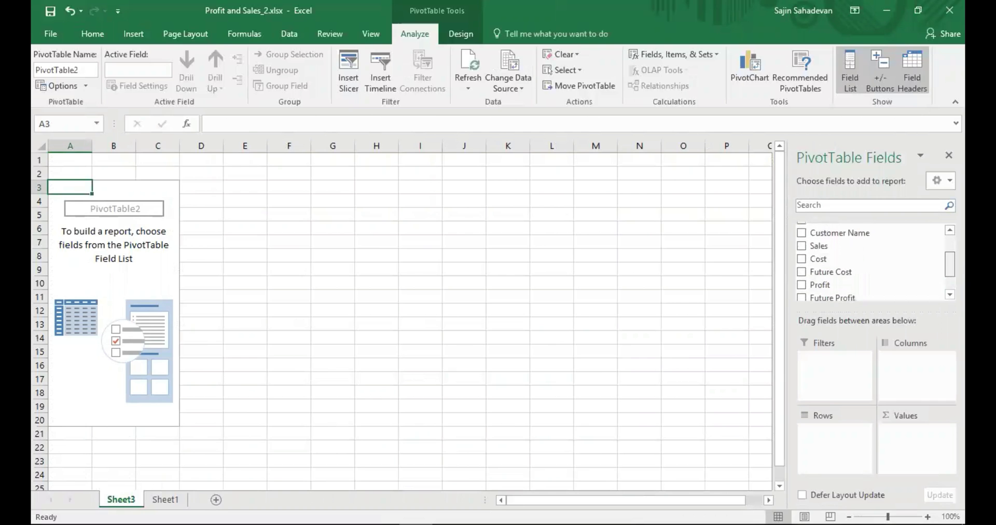
scroll(827, 269, "down", 2)
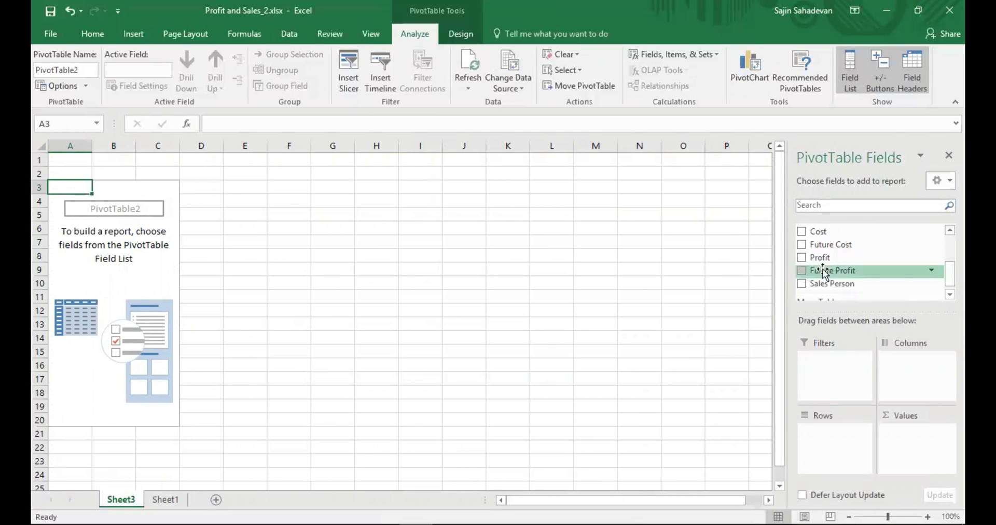
left_click_drag(822, 258, 910, 451)
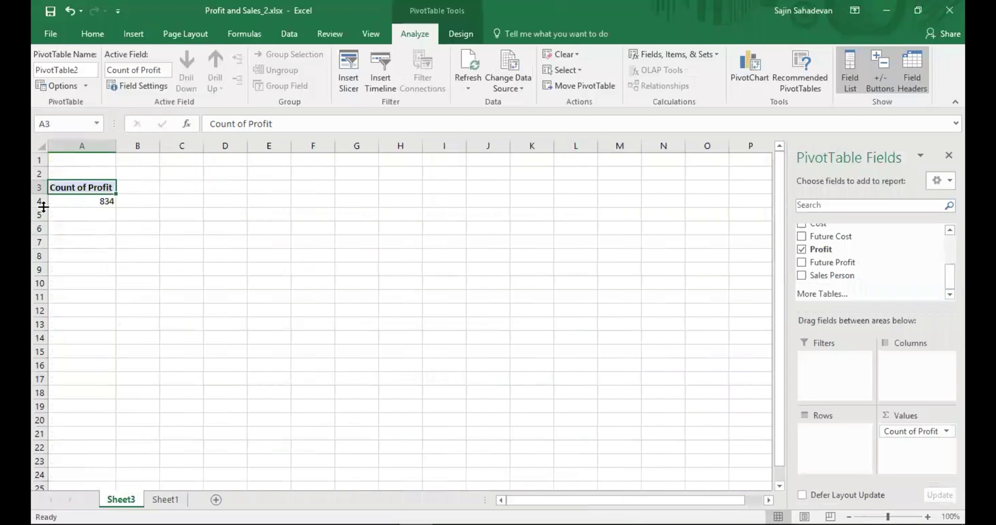
Step: Summarize Profit as Sum renamed Profits (884520.72), then add Sales to Values
double_click(84, 187)
left_click(295, 346)
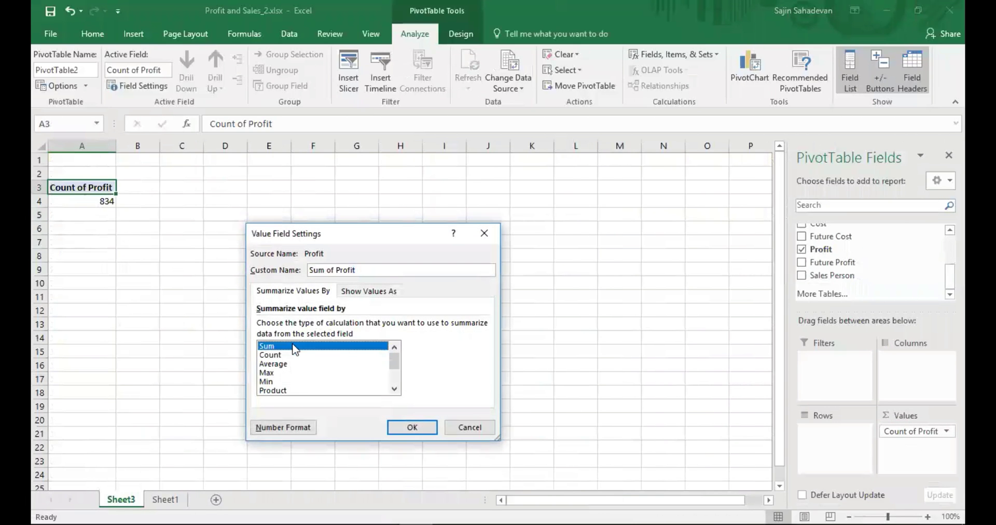
left_click_drag(332, 269, 253, 273)
key("BackSpace")
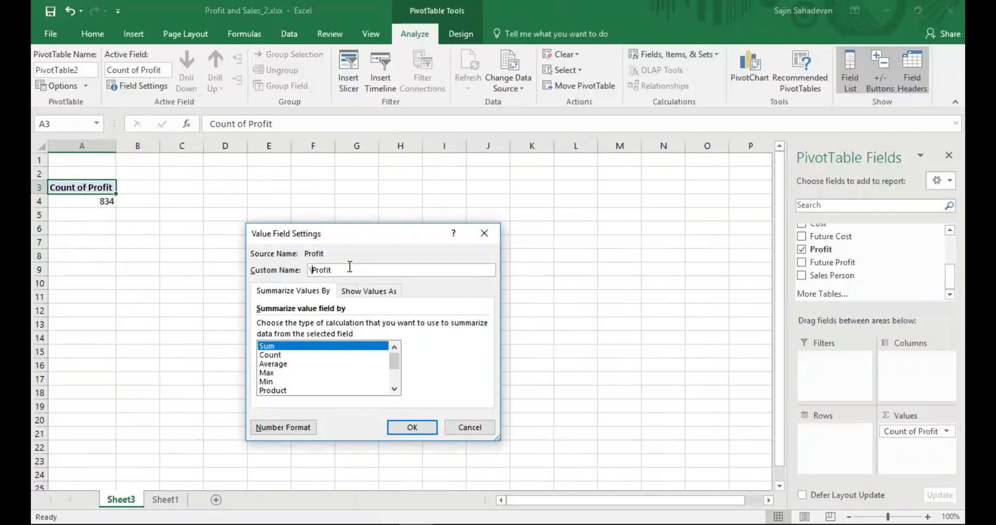
type("s")
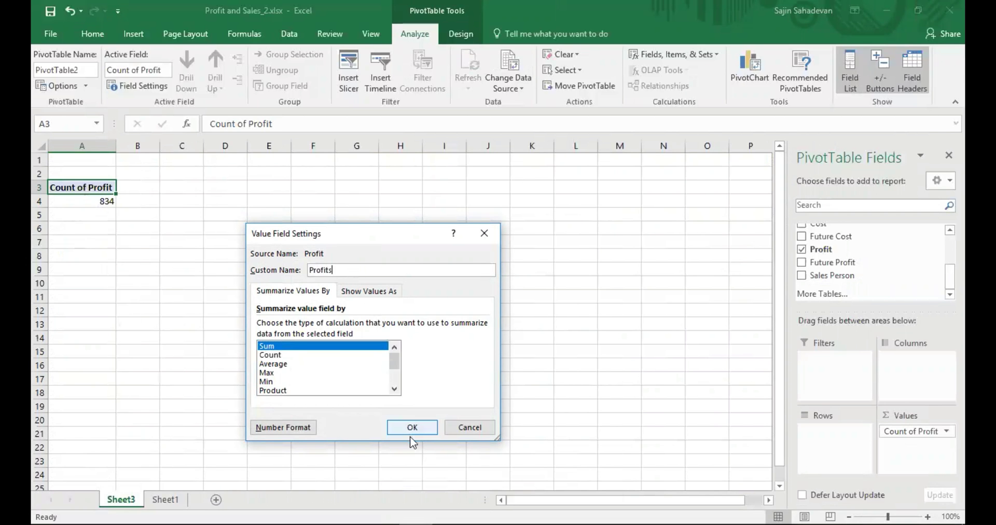
left_click(407, 426)
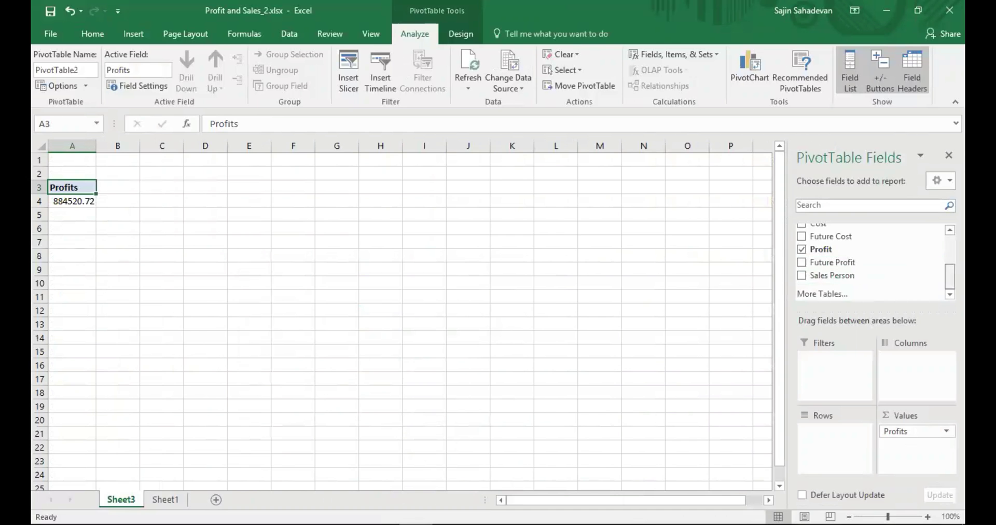
scroll(812, 263, "up", 4)
left_click_drag(809, 265, 902, 451)
Step: Change the Sales value field to Sum and rename it Sale
double_click(120, 192)
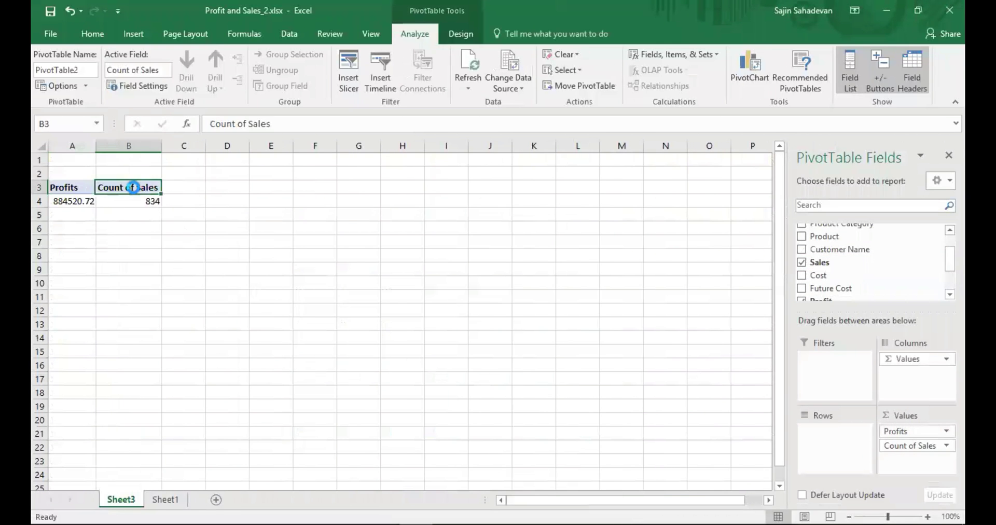
left_click_drag(345, 270, 265, 266)
key("BackSpace")
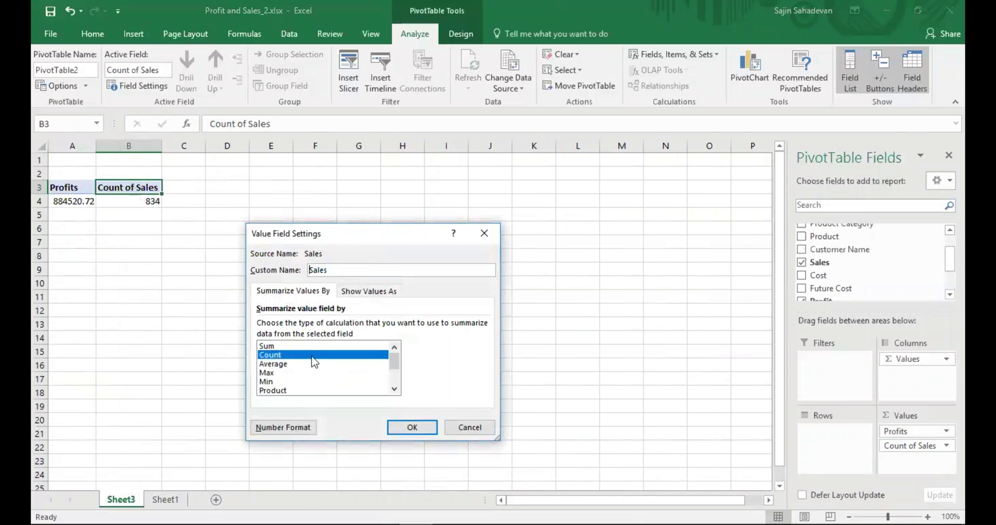
left_click(290, 346)
left_click(412, 427)
Step: Add Product Category as the PivotTable's row field
left_click(140, 243)
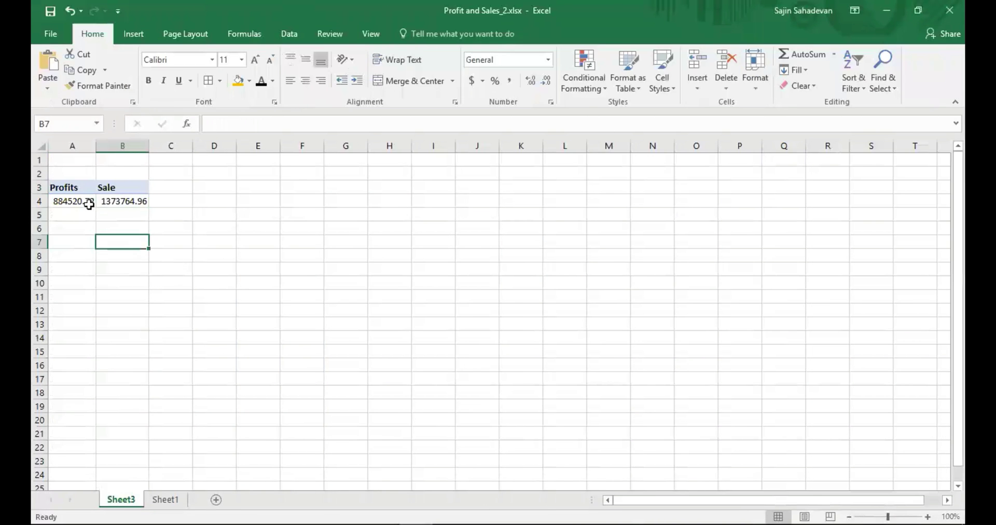
left_click(75, 187)
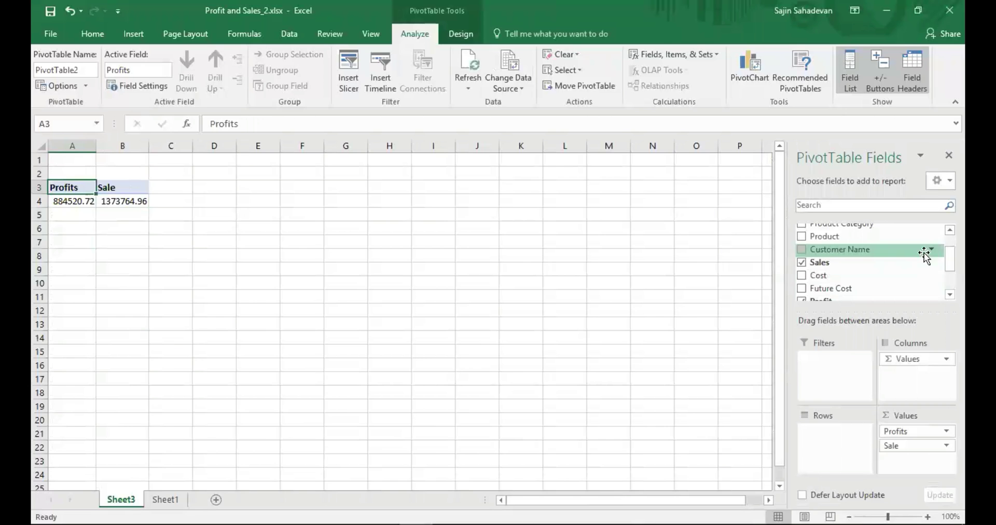
left_click(123, 182)
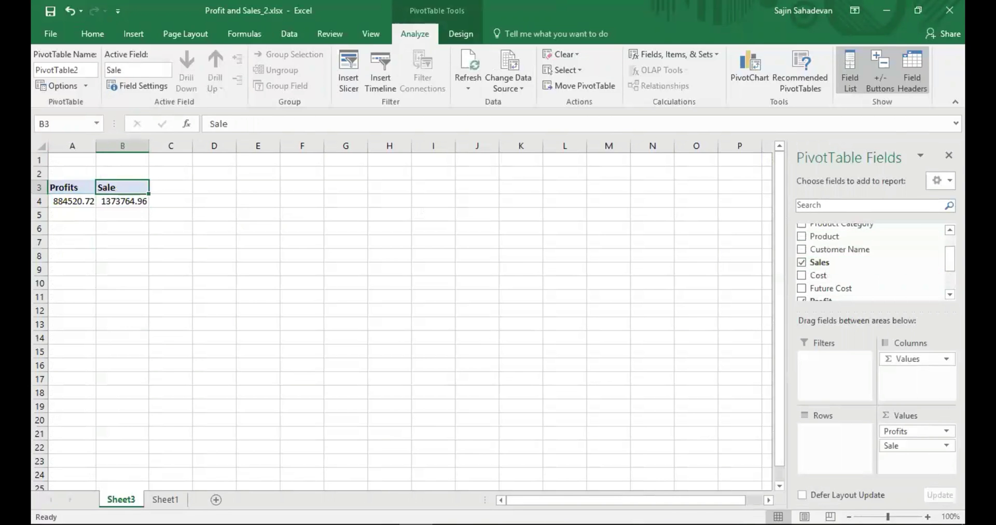
scroll(815, 254, "up", 3)
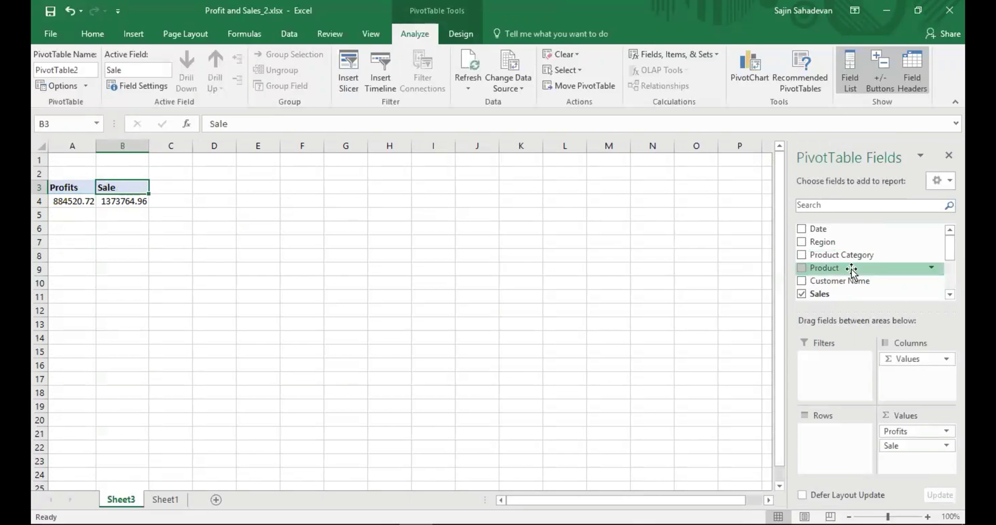
left_click(802, 256)
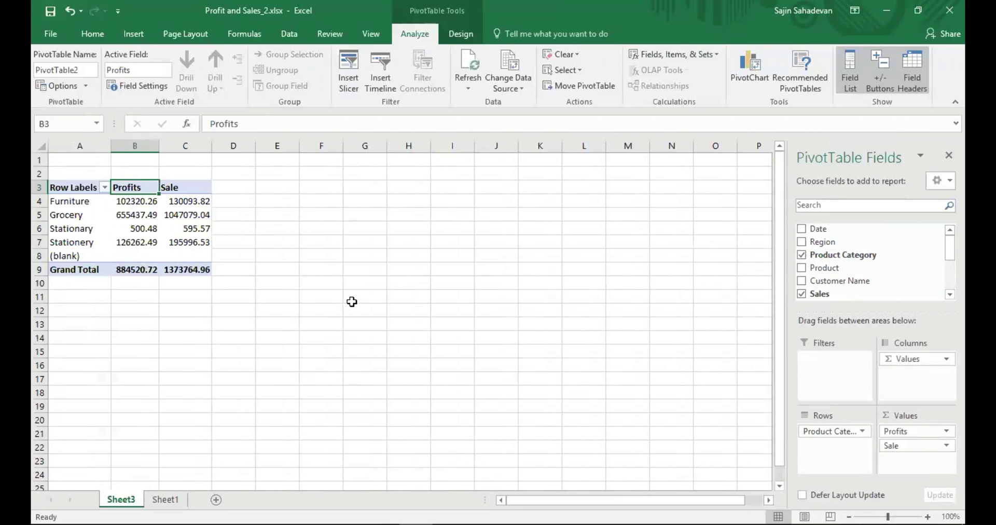
Step: Insert a 3-D Pie PivotChart and move it up and to the right of the table
left_click(319, 228)
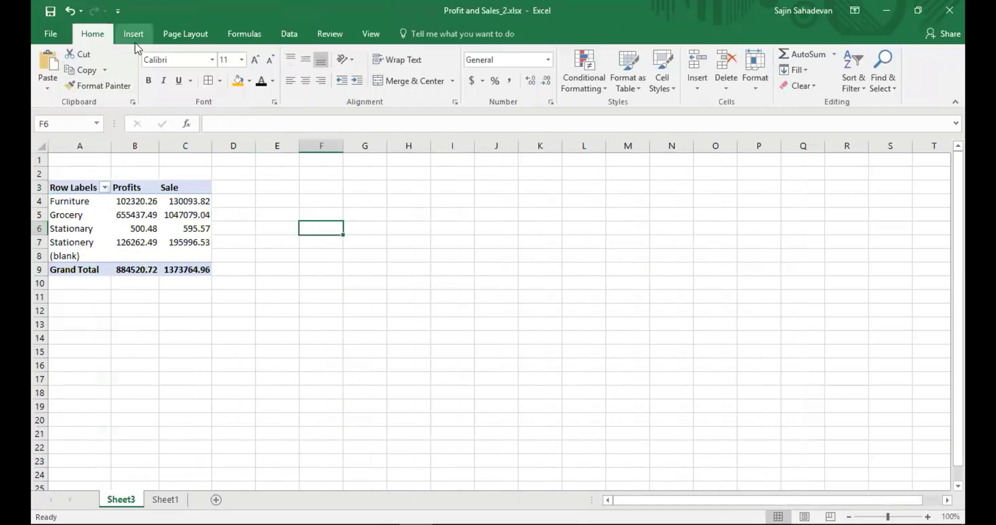
left_click(134, 36)
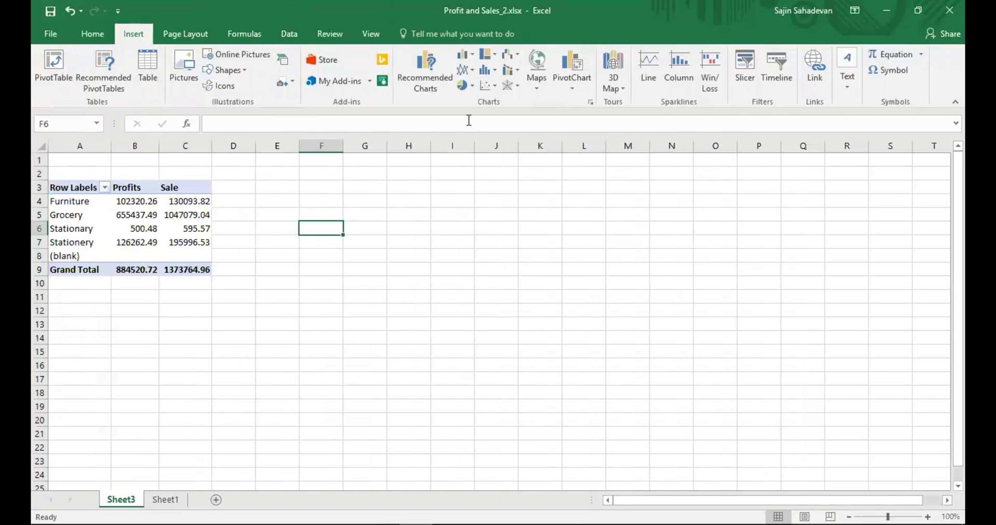
left_click(463, 85)
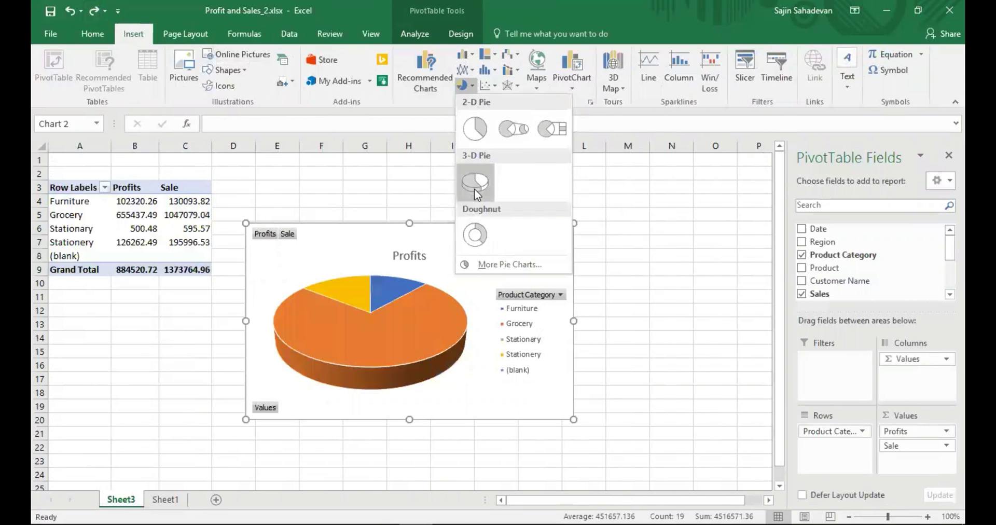
left_click(474, 189)
mouse_move(337, 232)
left_mouse_down()
mouse_move(540, 213)
mouse_move(461, 206)
left_mouse_up()
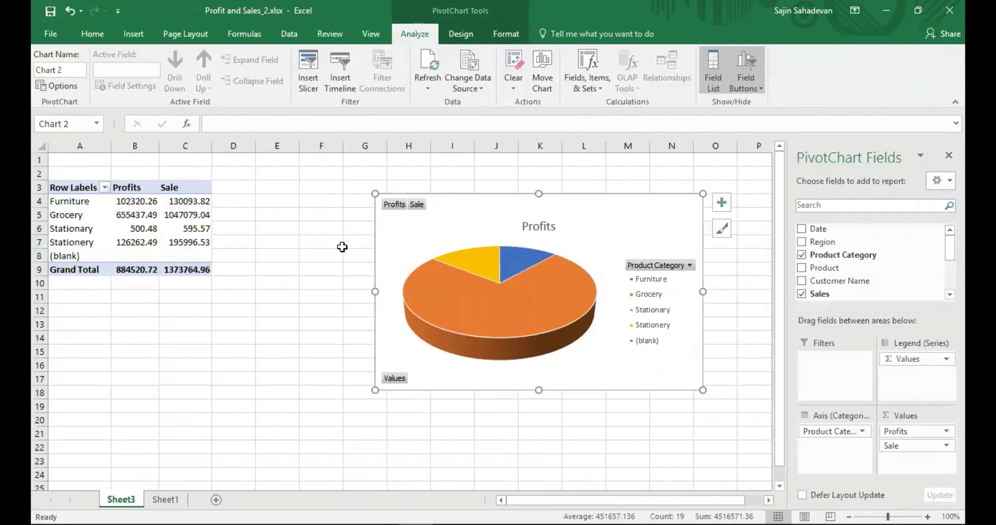
left_click(684, 266)
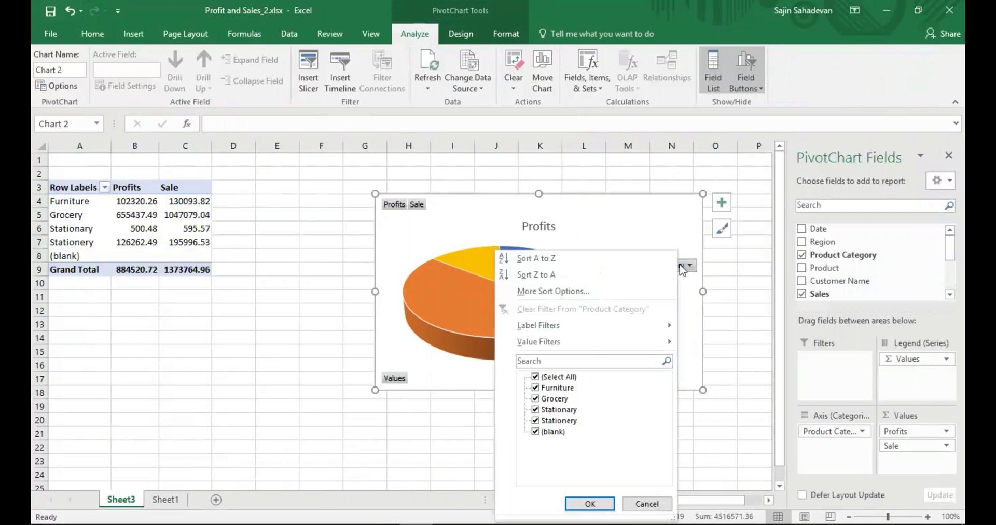
left_click(667, 227)
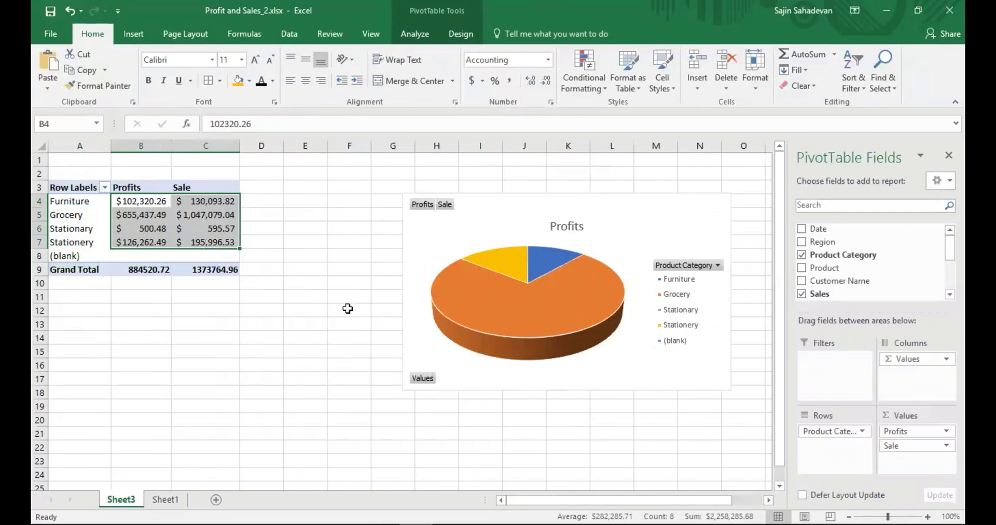
Step: Apply $ Accounting Number Format to the category Profits and Sale values in B4:C7
left_click(319, 322)
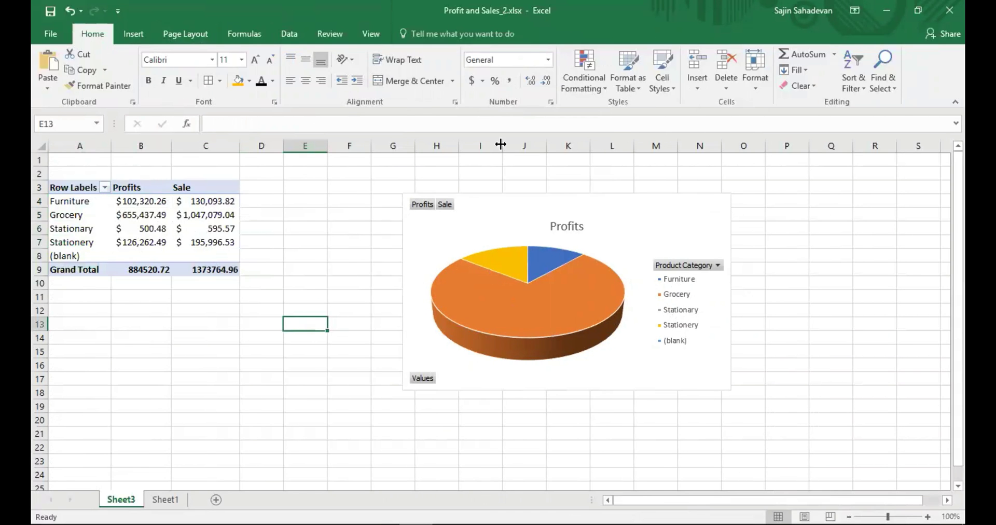
left_click_drag(123, 203, 208, 243)
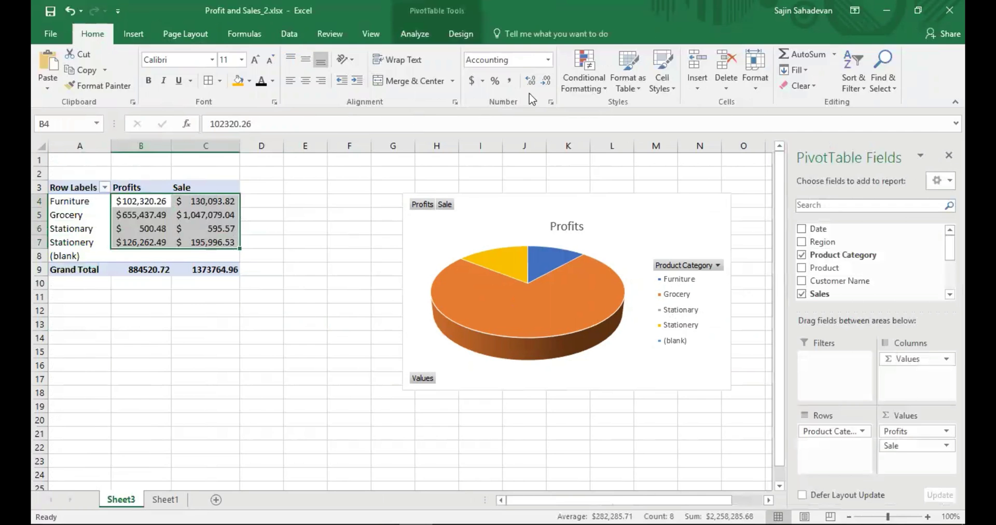
left_click(481, 83)
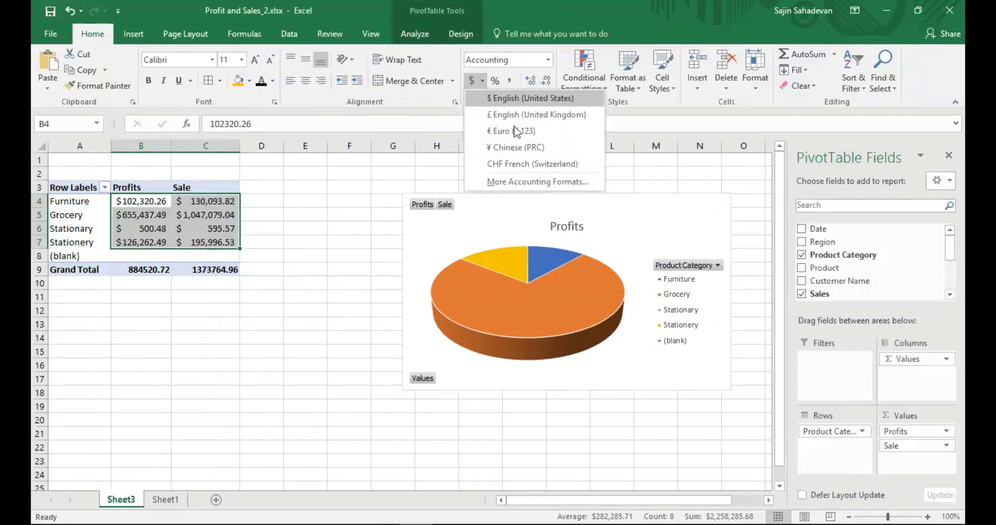
left_click(289, 290)
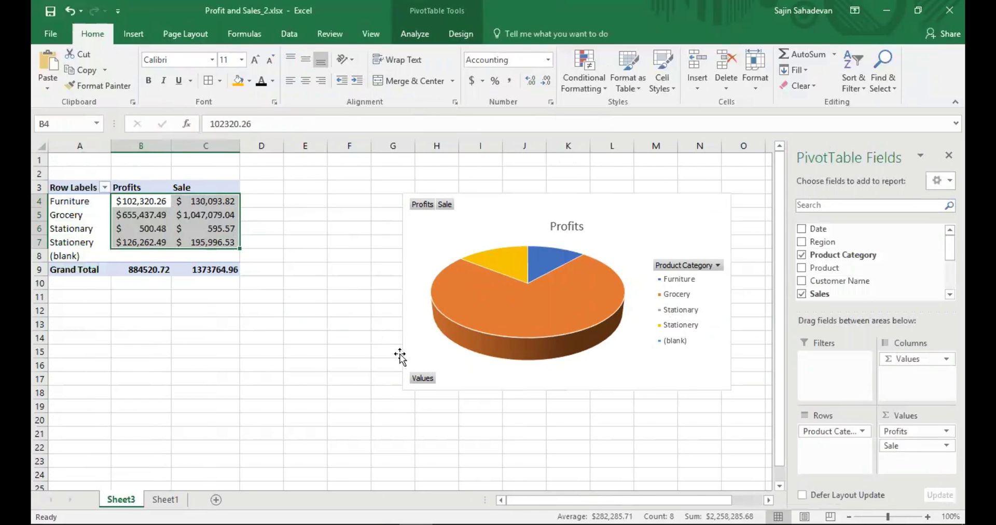
left_click(344, 370)
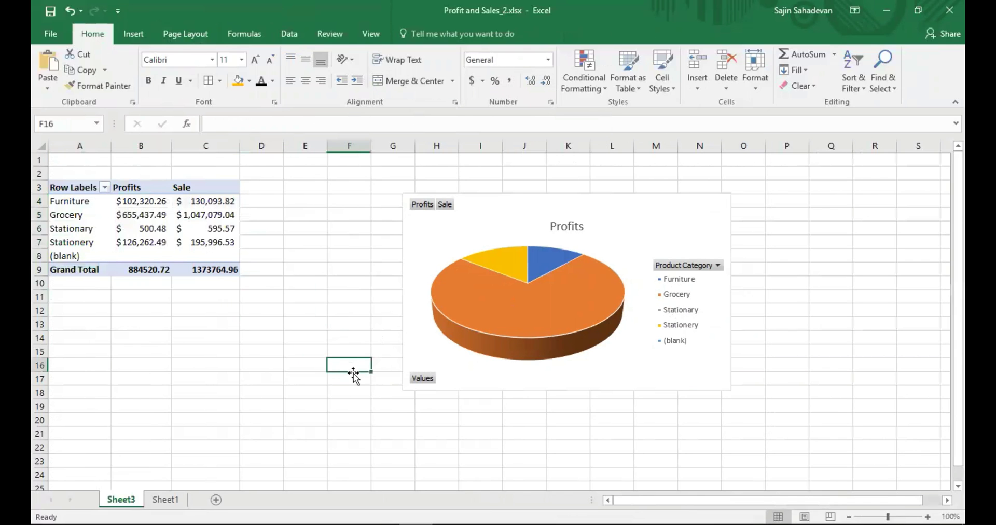
Step: Select the pie and the chart area of the PivotChart, then deselect it
left_click(518, 271)
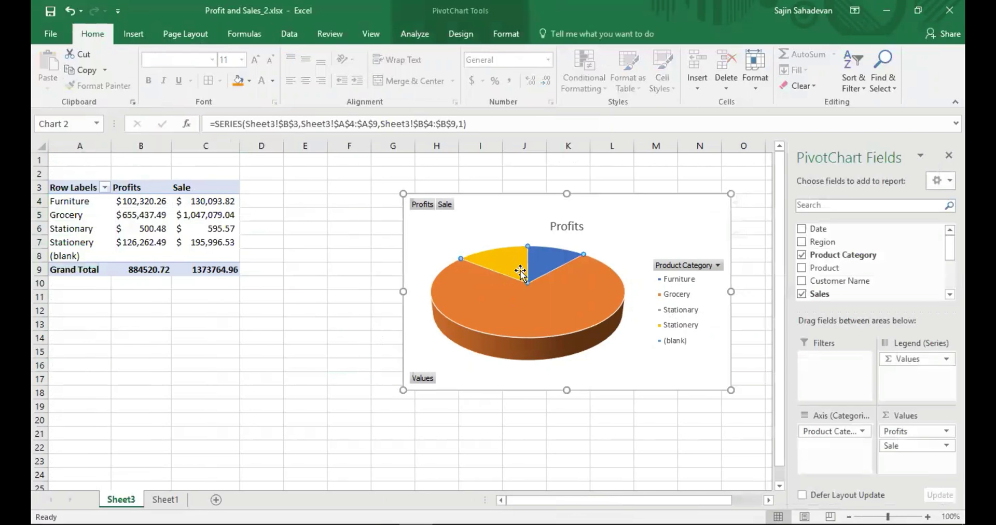
left_click(688, 224)
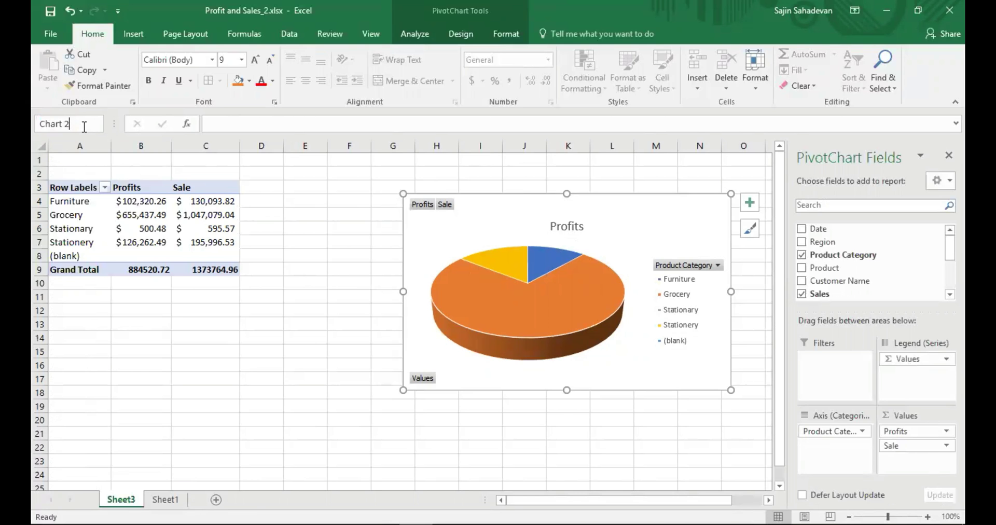
left_click(286, 224)
Step: Use Save As > Browse to save to the Desktop with file name Sales_Data
left_click(51, 34)
left_click(73, 170)
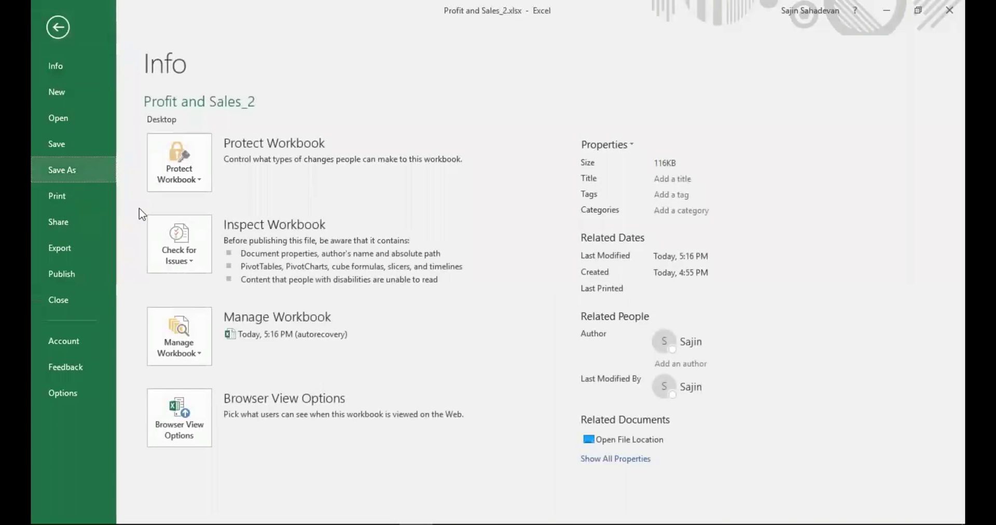
left_click(225, 347)
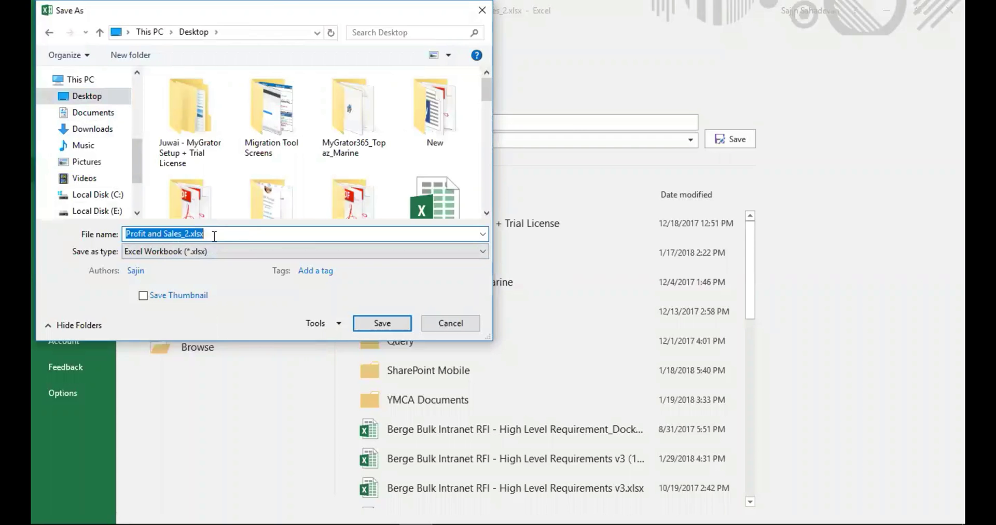
left_click_drag(283, 20, 486, 111)
type("Sale")
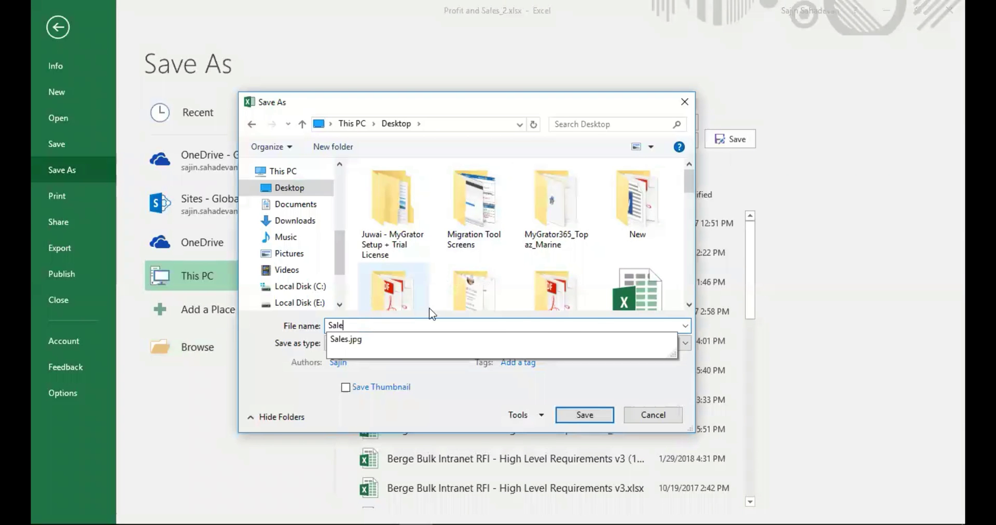
type("s_Sales_Data")
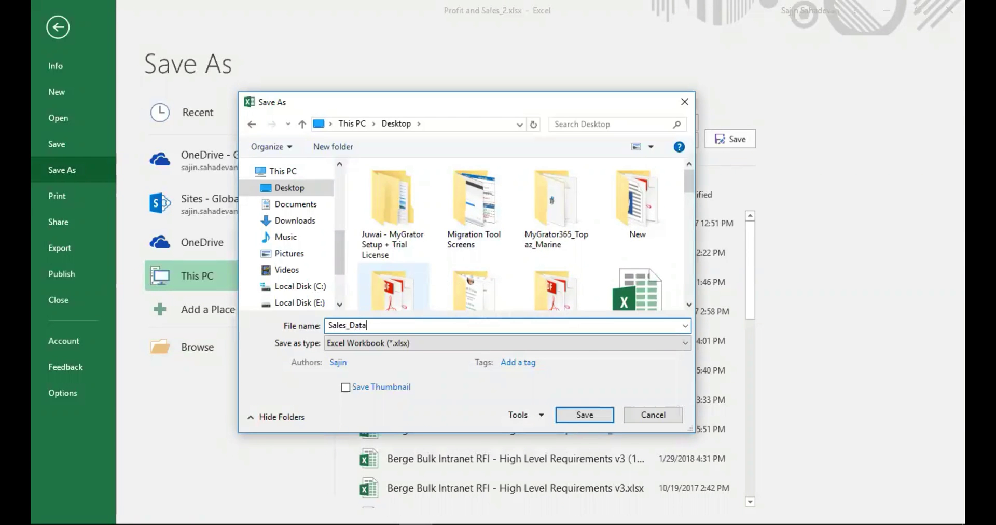
key("Return")
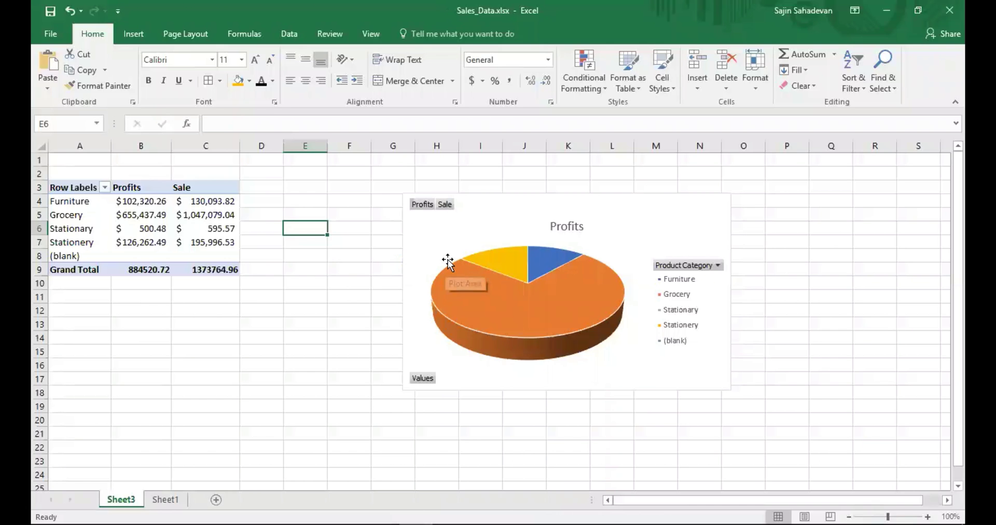
Step: Switch to the browser's SharePoint Documents library page
mouse_move(406, 511)
left_click(316, 511)
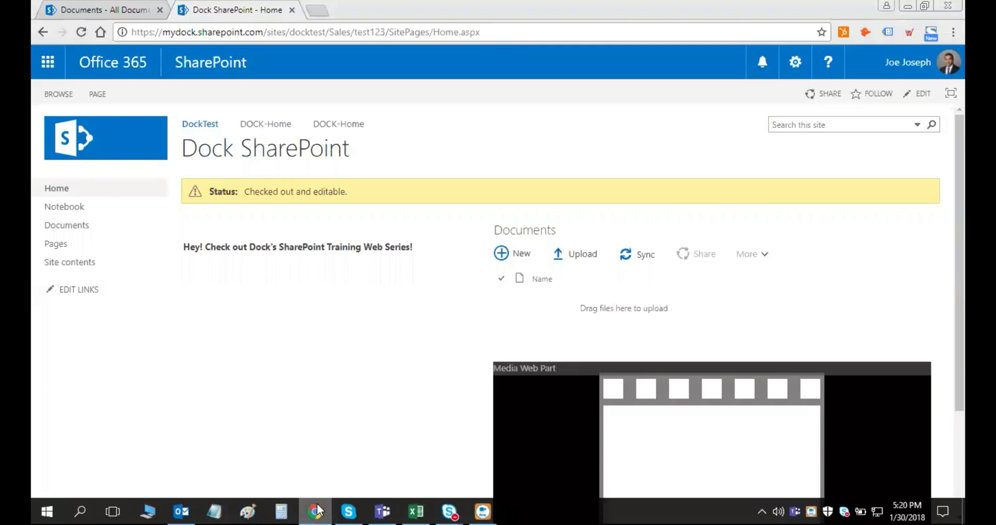
left_click(129, 11)
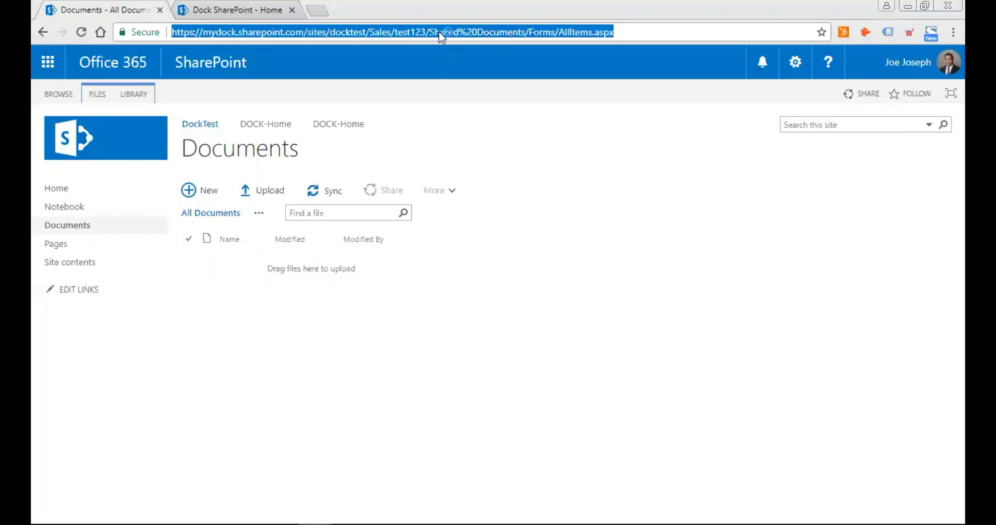
left_click(384, 48)
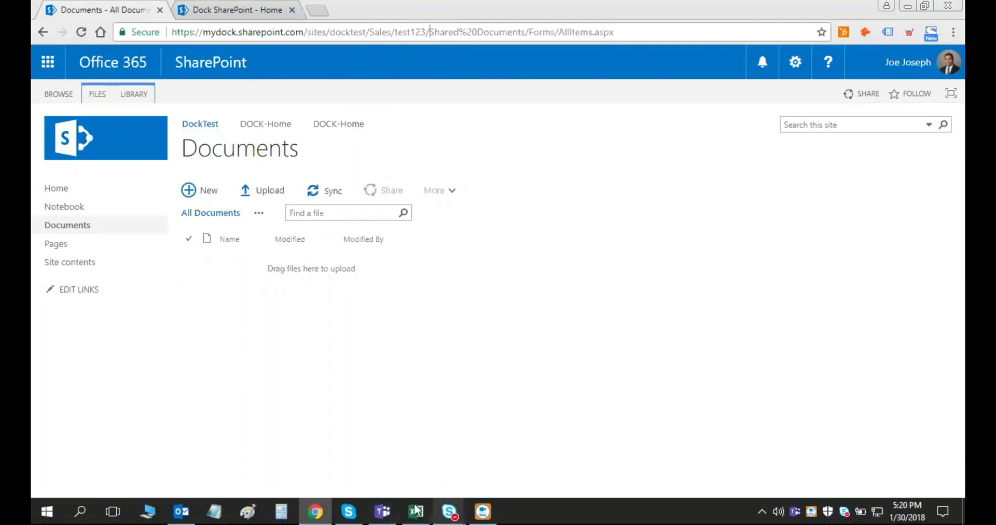
Step: Drag Sales_Data.xlsx from the desktop into the library and maximize the browser
left_click(344, 511)
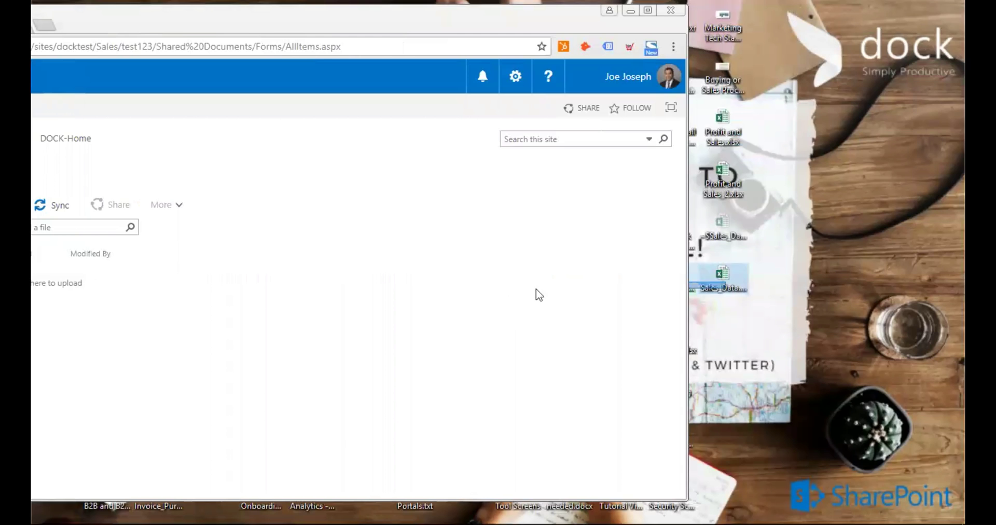
left_click_drag(733, 284, 549, 226)
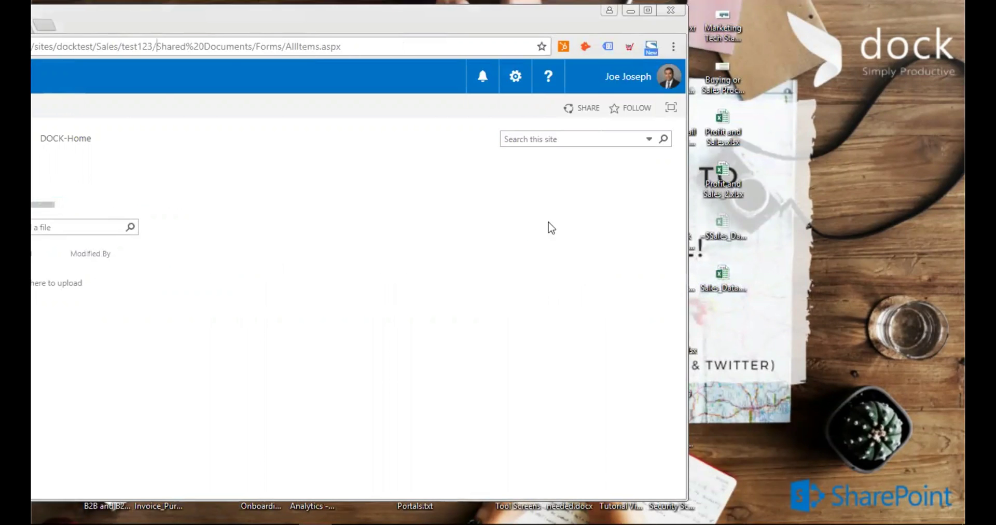
left_click(648, 10)
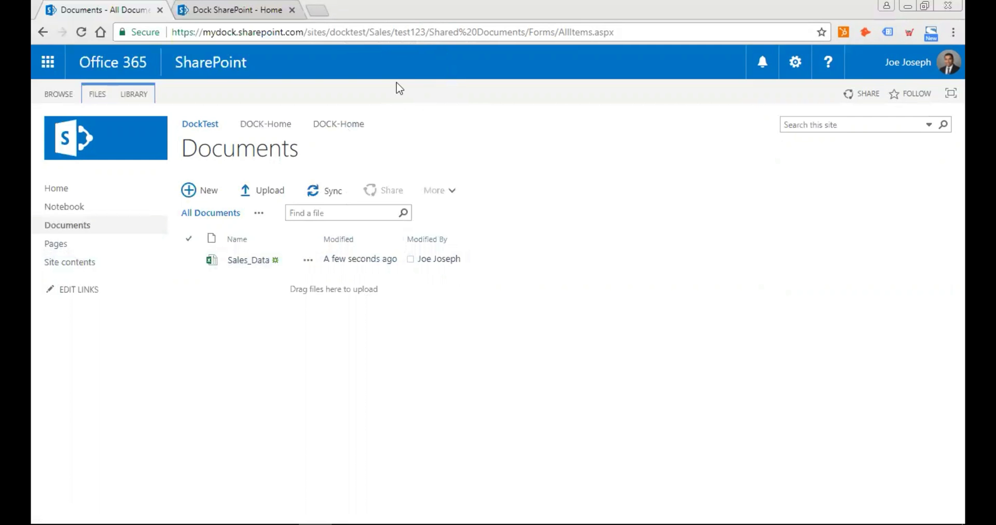
Step: Go to the Dock SharePoint home page and put it into edit mode
left_click(245, 10)
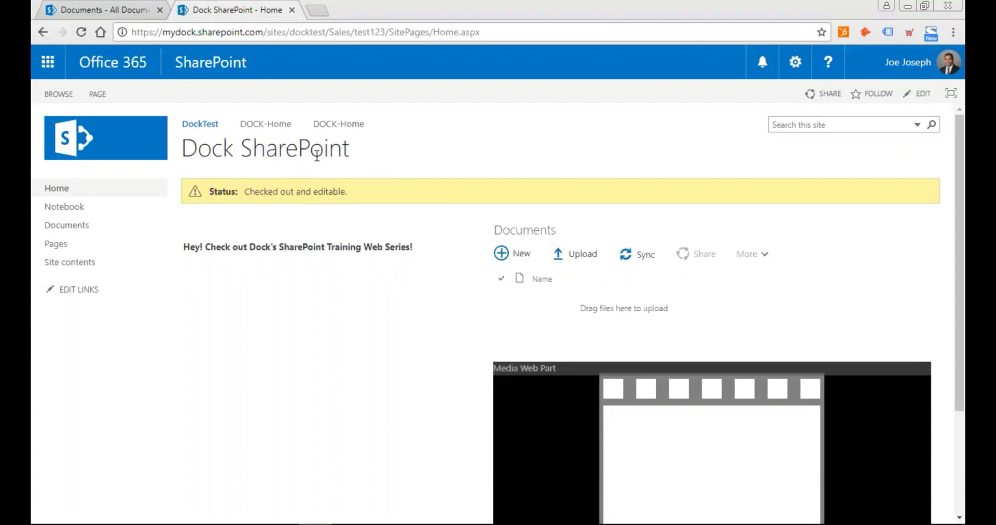
scroll(376, 260, "down", 2)
scroll(389, 265, "up", 2)
scroll(390, 267, "down", 1)
scroll(391, 271, "up", 1)
left_click(98, 95)
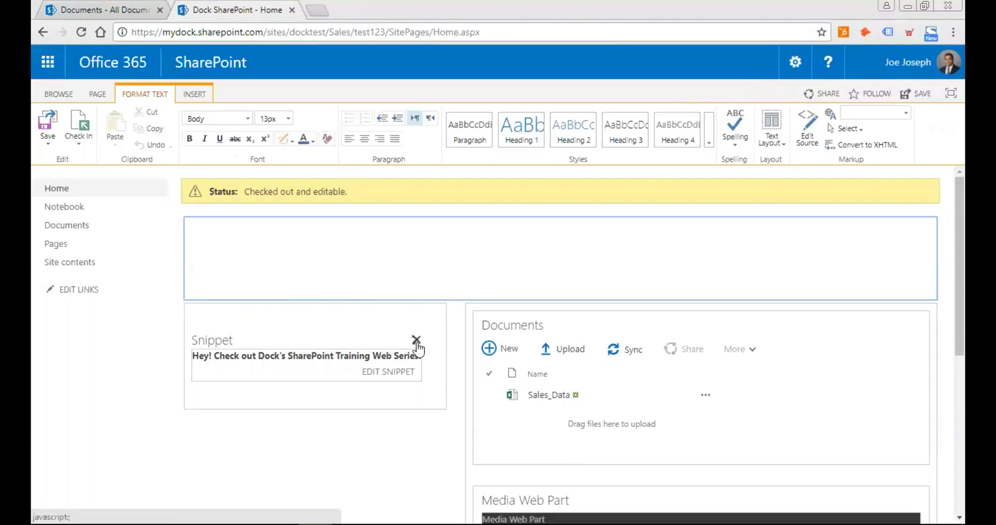
Step: Remove the snippet from the top content zone
left_click(512, 256)
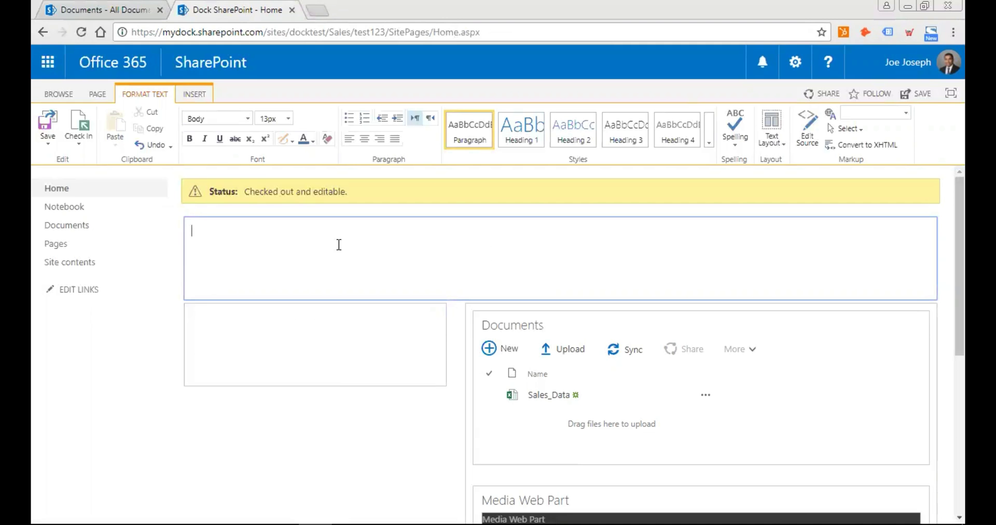
left_click(193, 98)
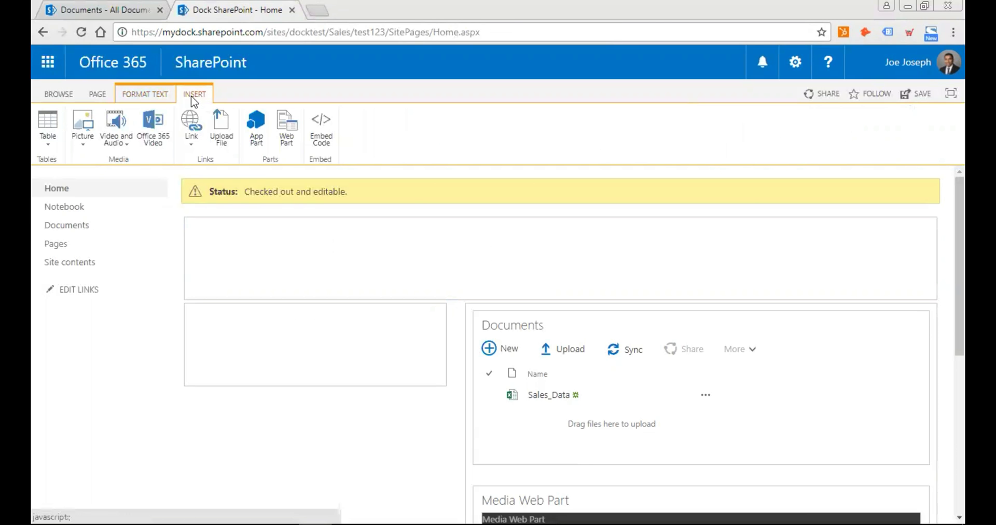
left_click(256, 236)
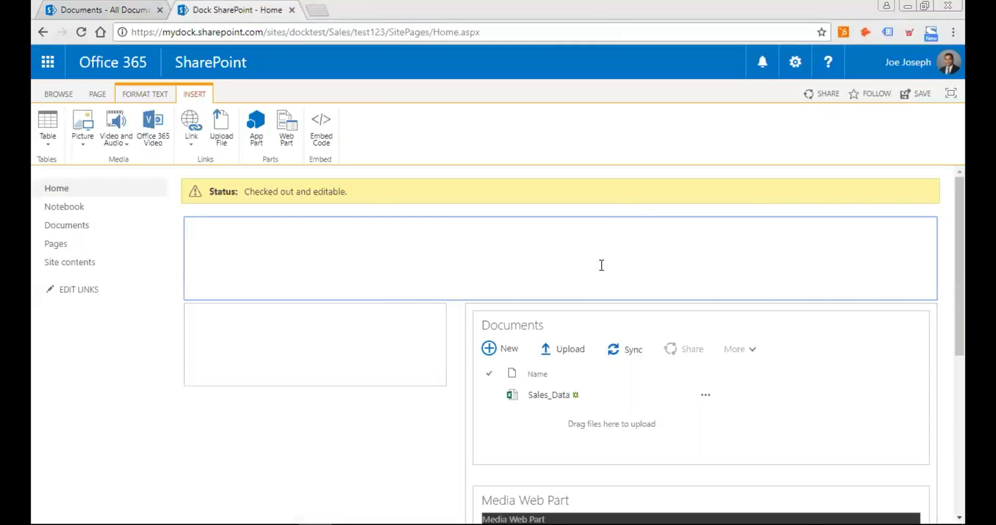
scroll(601, 265, "down", 6)
scroll(627, 272, "up", 3)
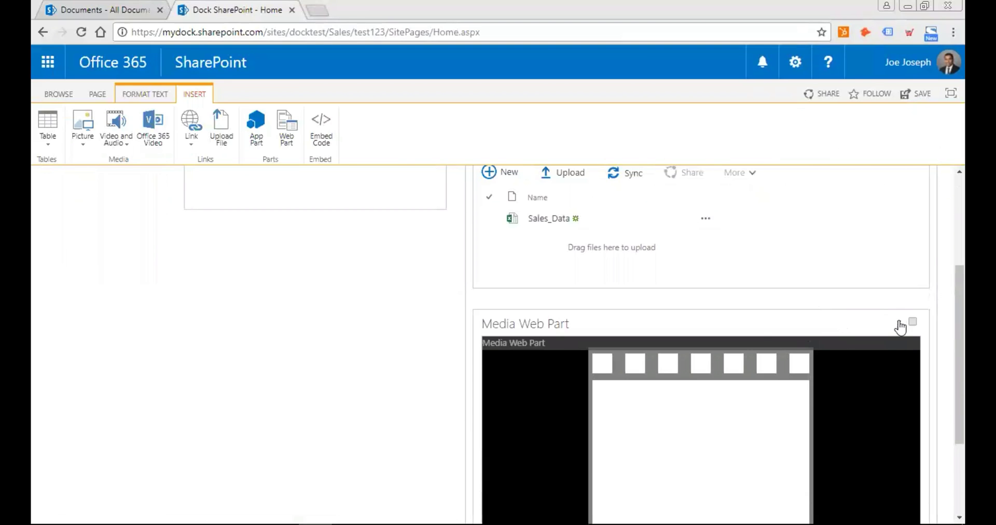
Step: Delete the Media Web Part and confirm the deletion
left_click(901, 327)
left_click(836, 358)
left_click(553, 106)
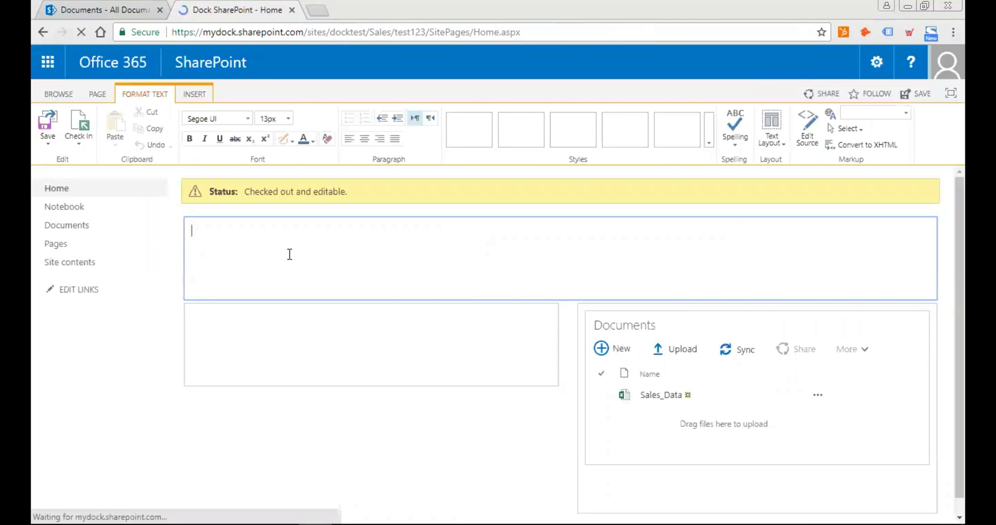
left_click(195, 94)
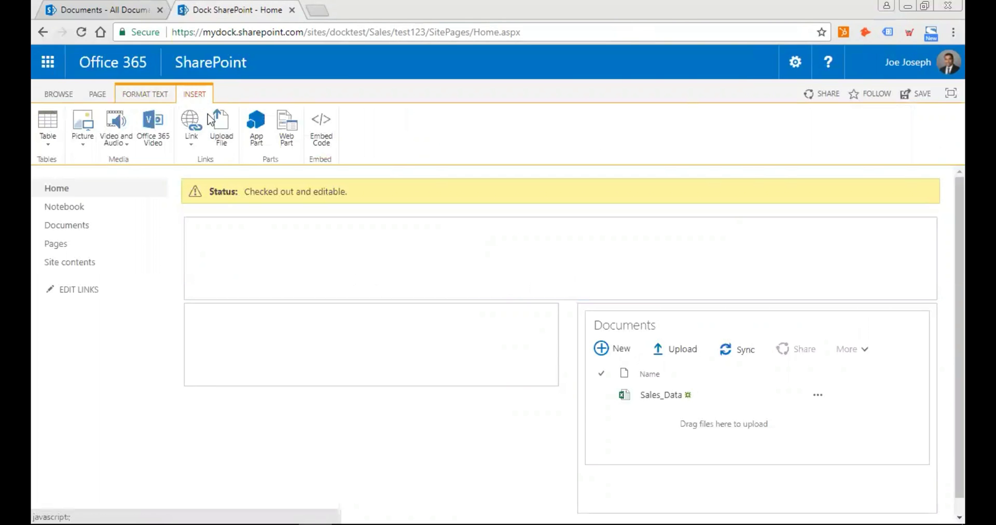
Step: Add a Business Data Excel Web Access web part to the top of the home page and bring up its tool pane
left_click(261, 136)
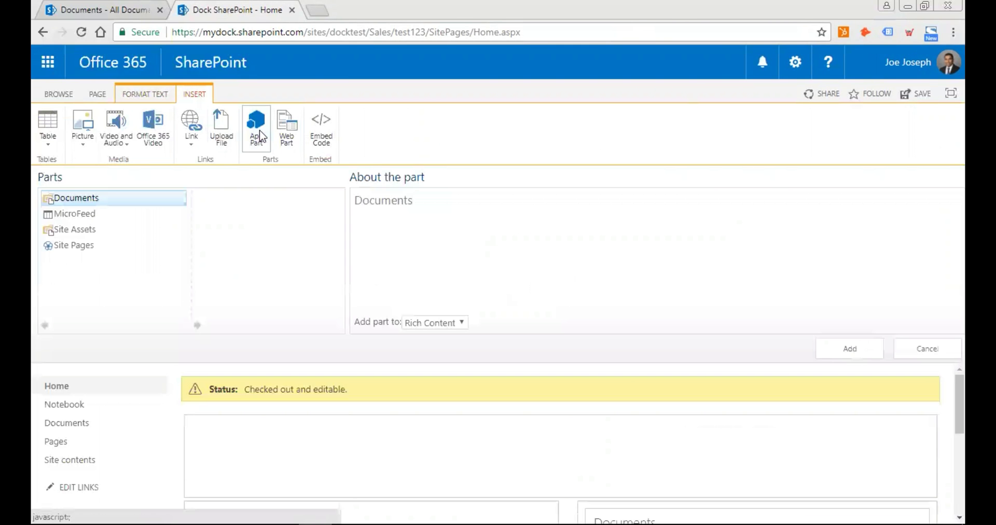
left_click(286, 137)
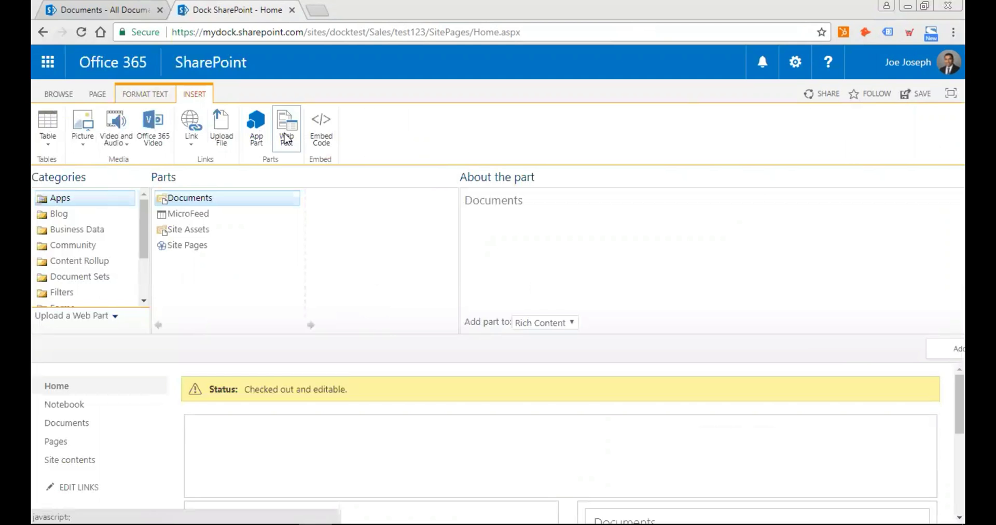
left_click(69, 214)
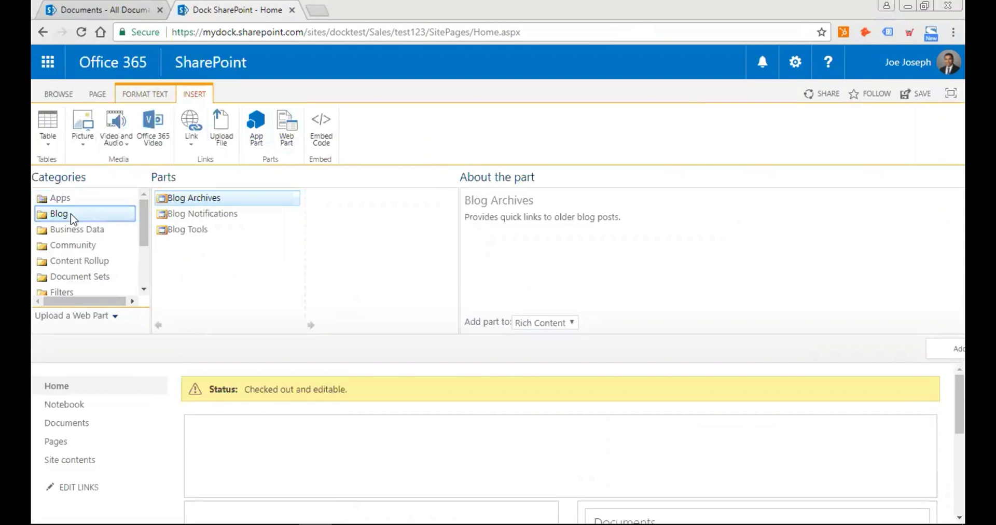
left_click(81, 228)
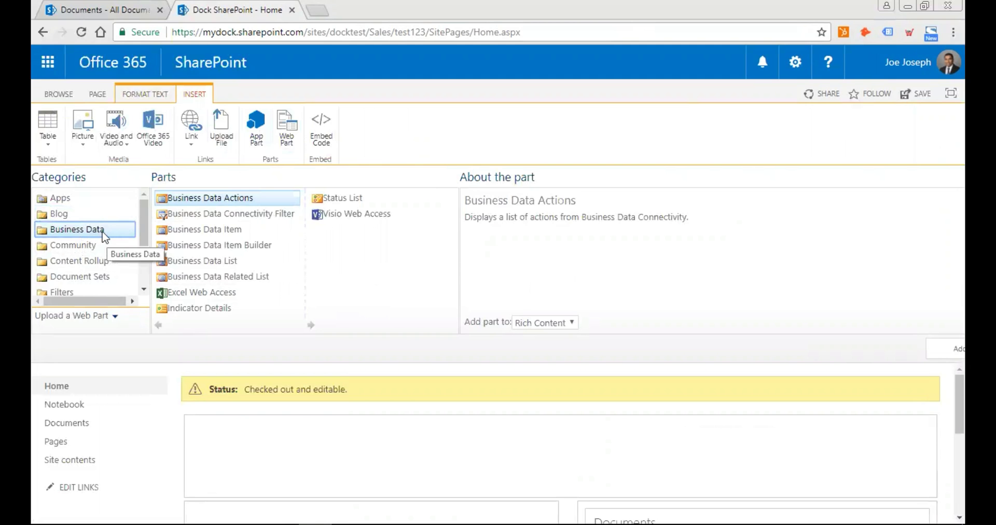
left_click(233, 293)
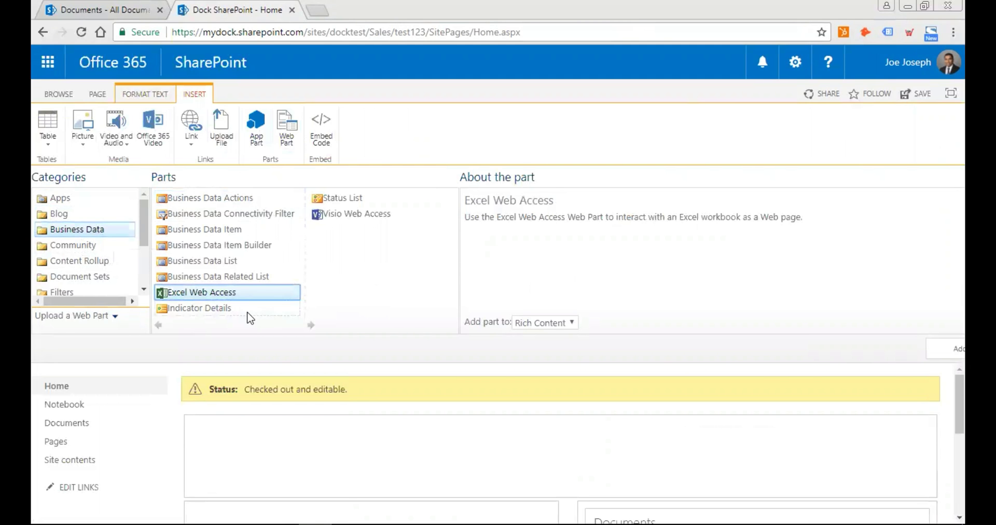
left_click(941, 354)
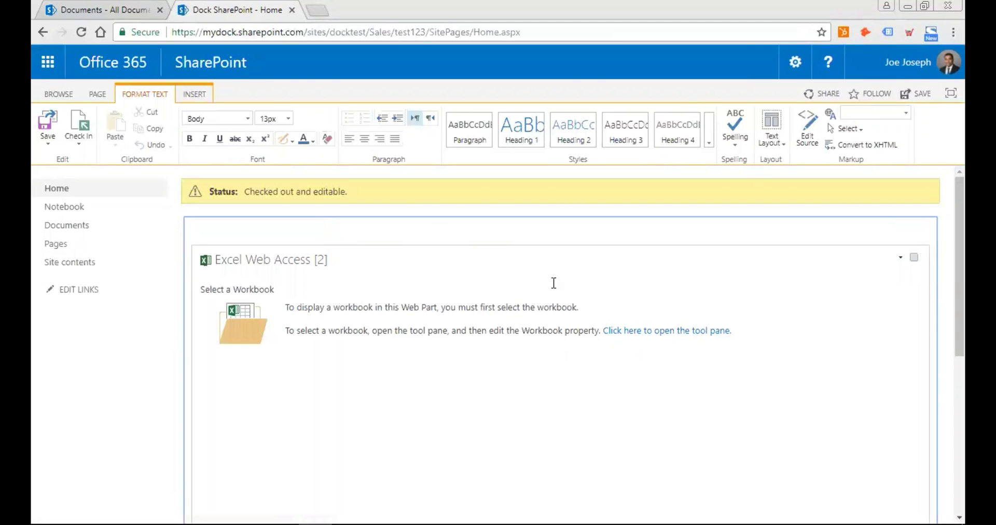
scroll(332, 291, "down", 1)
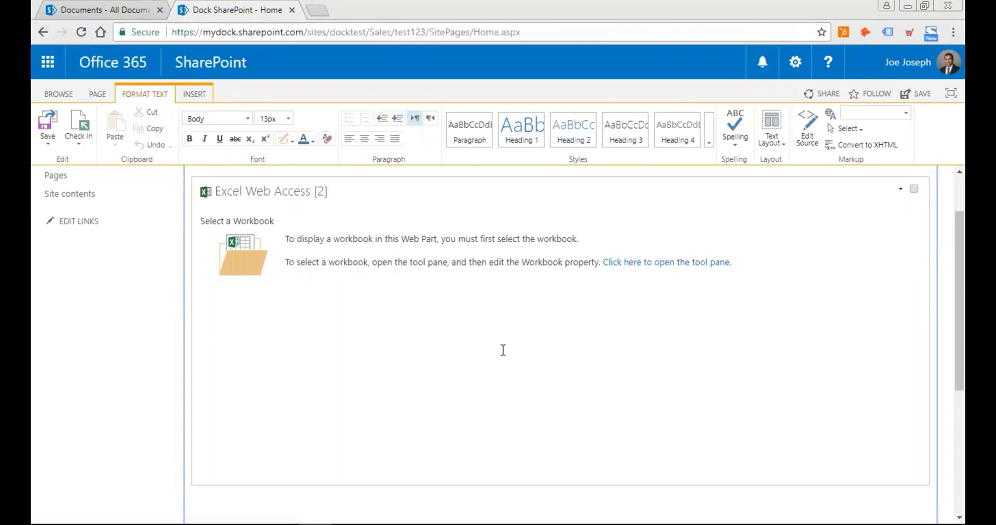
left_click(669, 266)
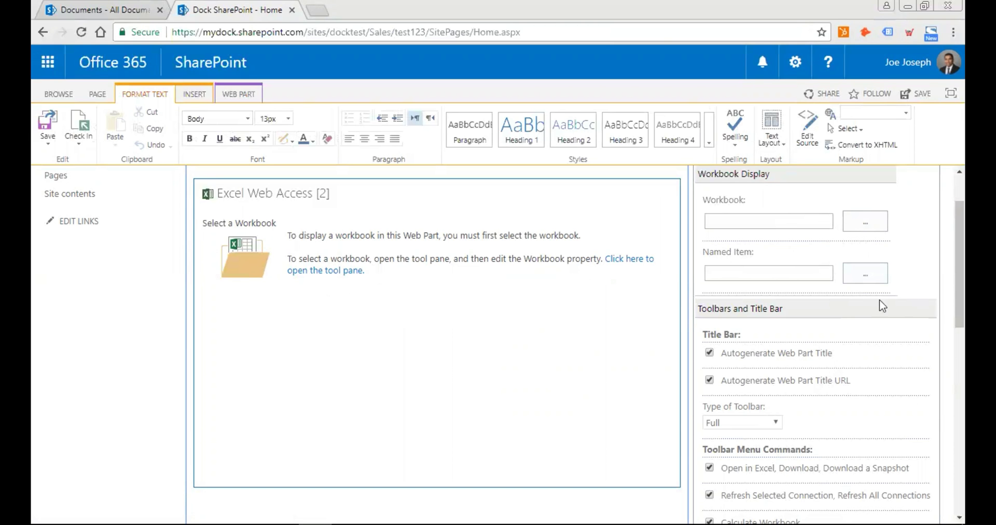
Step: Pick Sales_Data.xlsx from Shared Documents as the web part's workbook
left_click(865, 222)
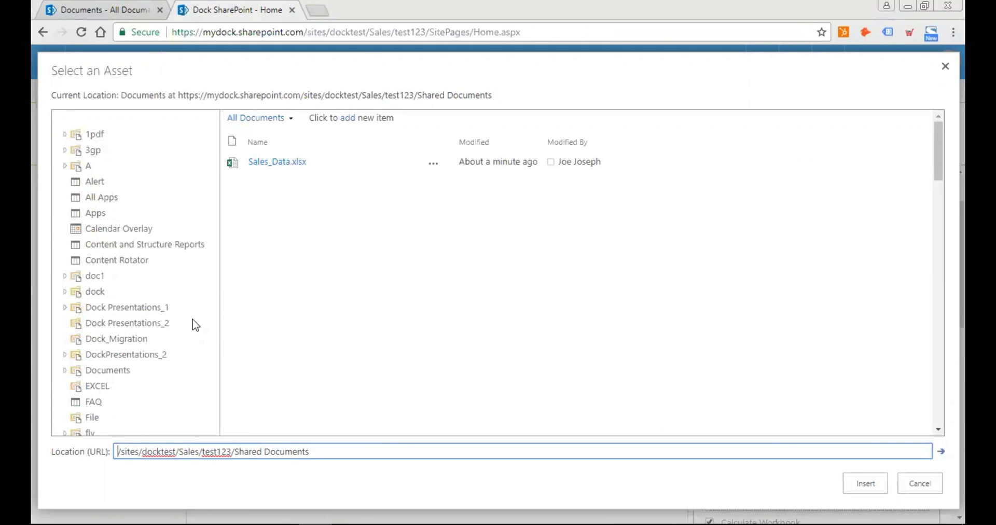
scroll(197, 329, "down", 8)
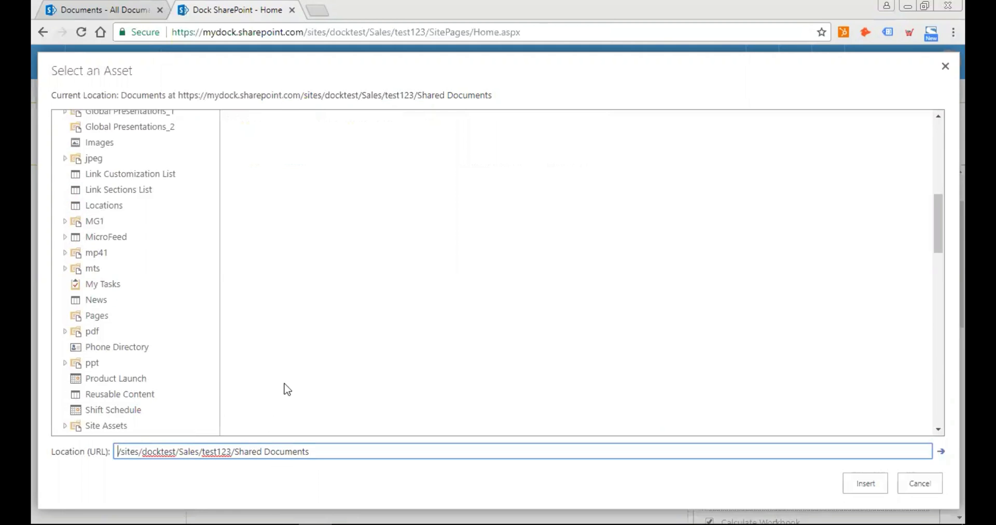
left_click(349, 163)
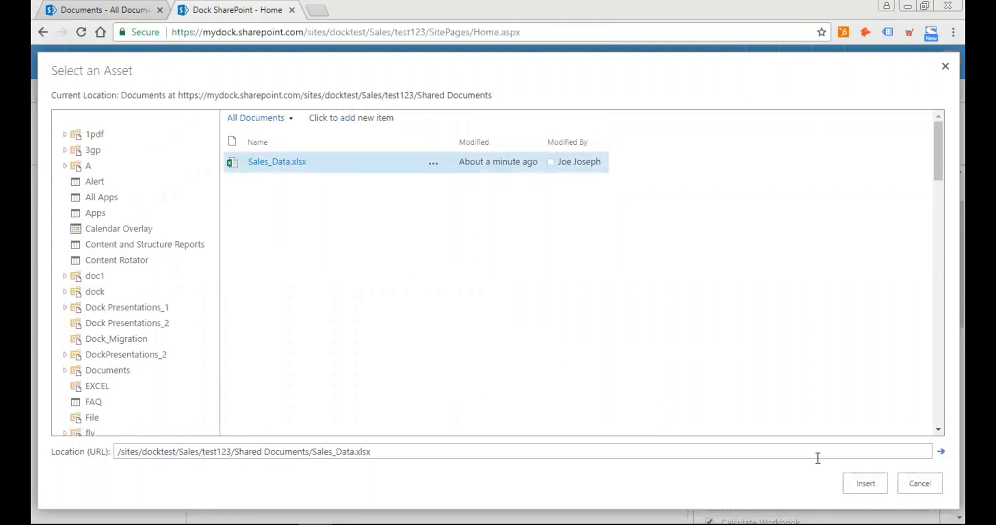
left_click(865, 483)
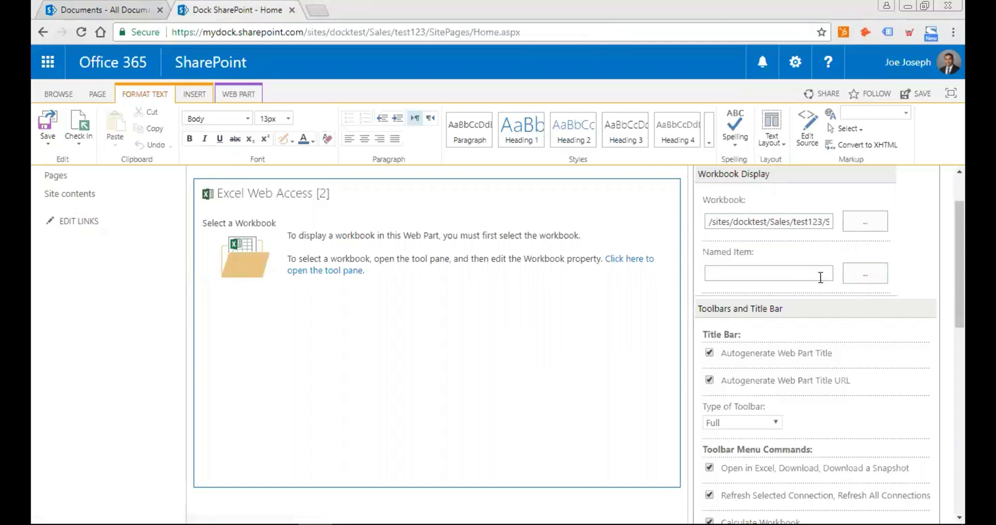
Step: Enter Chart 2 as the Named Item and apply the Excel Web Access settings
left_click(820, 277)
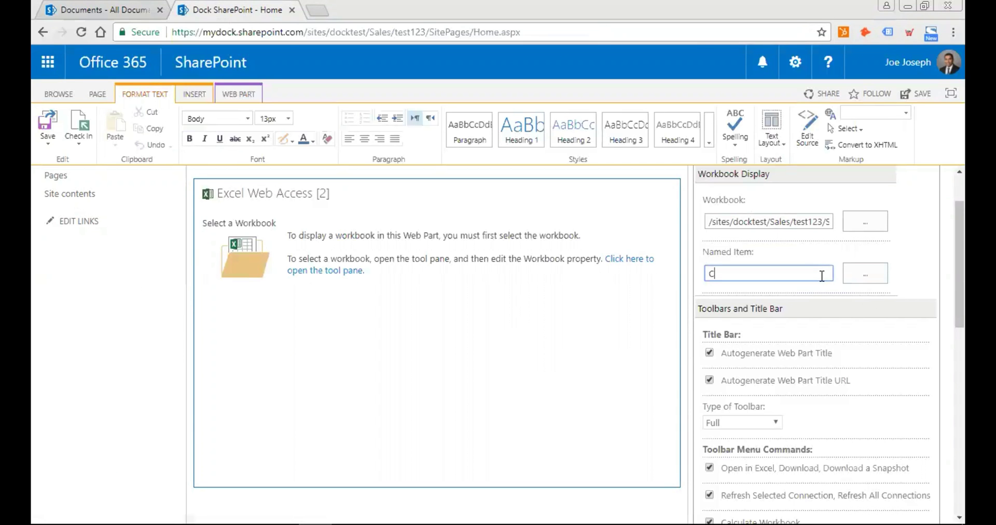
type("Chart 2")
left_click(865, 273)
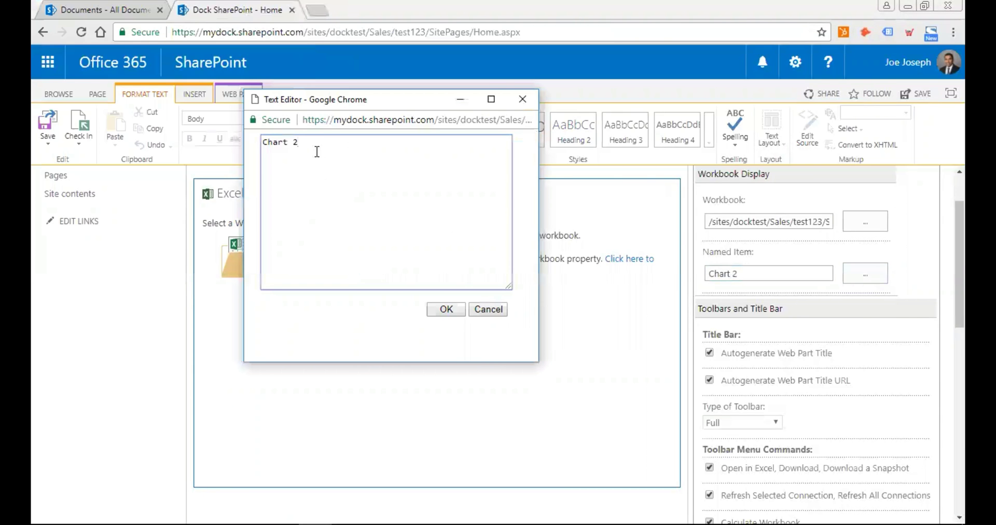
left_click(325, 149)
left_click_drag(266, 138, 329, 145)
left_click(332, 145)
left_click_drag(266, 143, 344, 153)
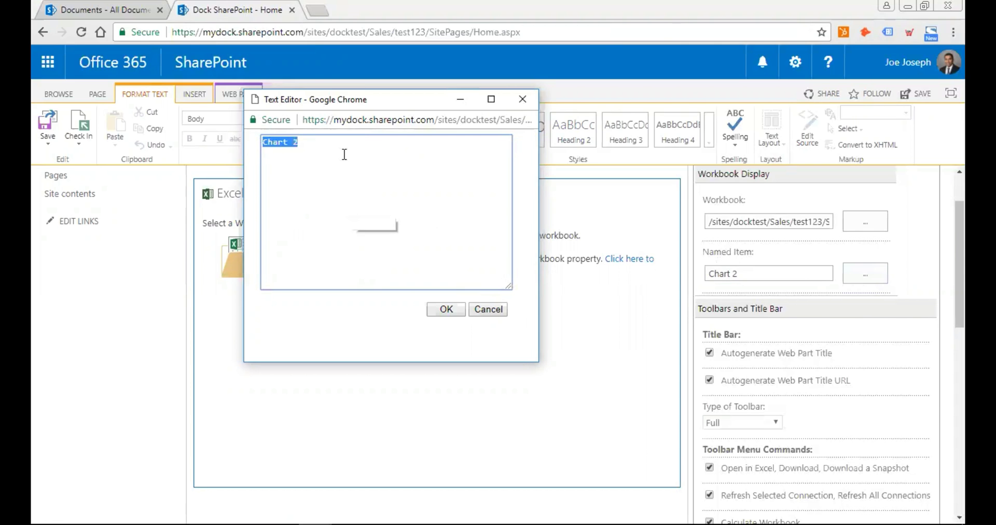
left_click(445, 310)
scroll(788, 294, "down", 10)
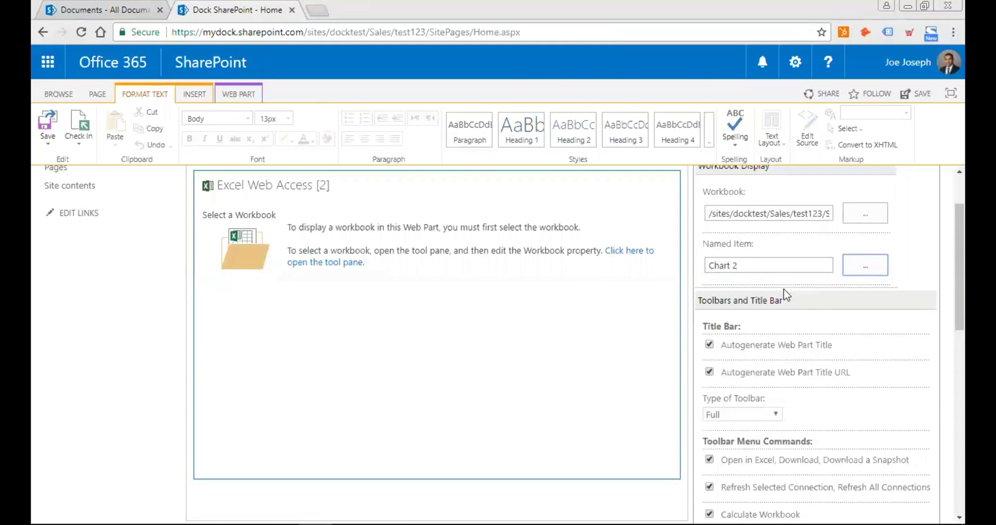
left_click(766, 486)
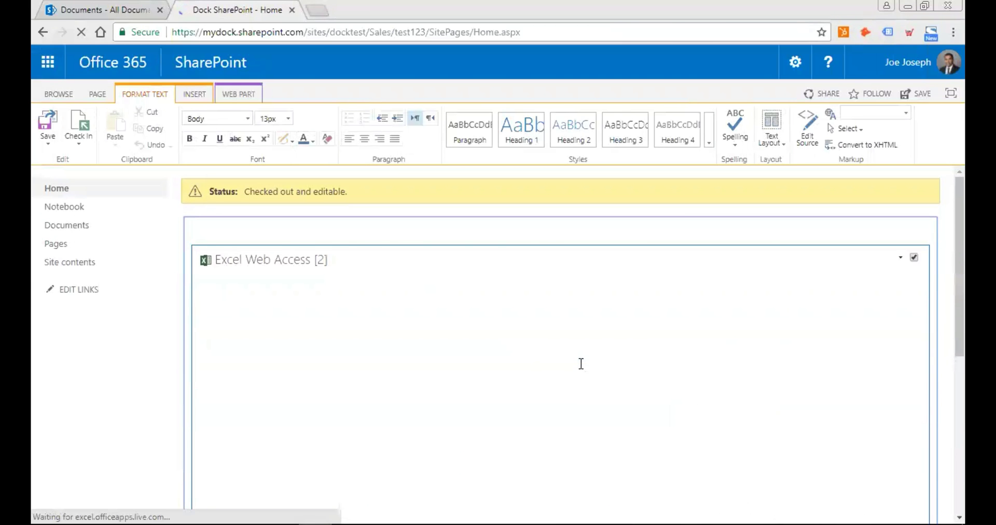
Step: Check the Sales web part's ellipsis, Data and View menus, keep Chart 2 shown, then bring up its options menu
scroll(599, 342, "up", 4)
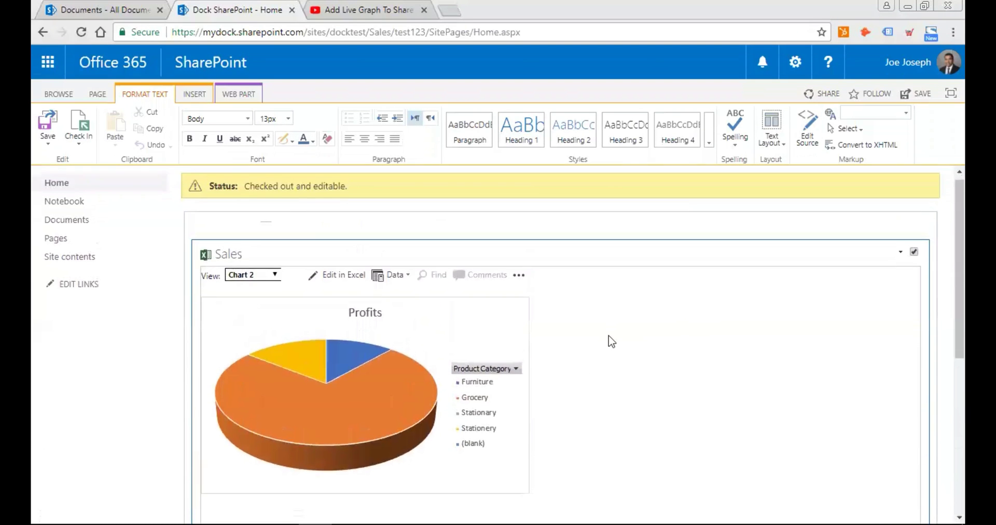
scroll(611, 341, "down", 1)
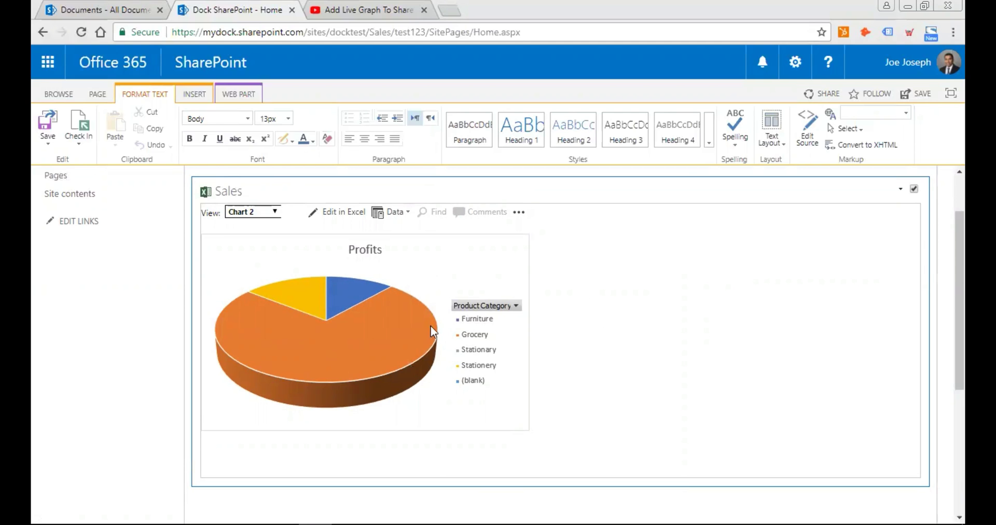
left_click(519, 212)
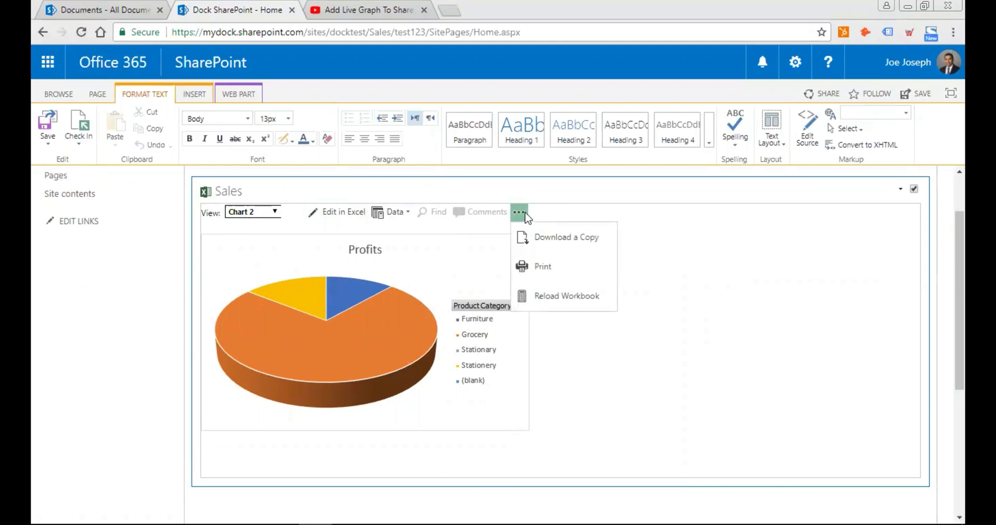
left_click(394, 214)
left_click(395, 218)
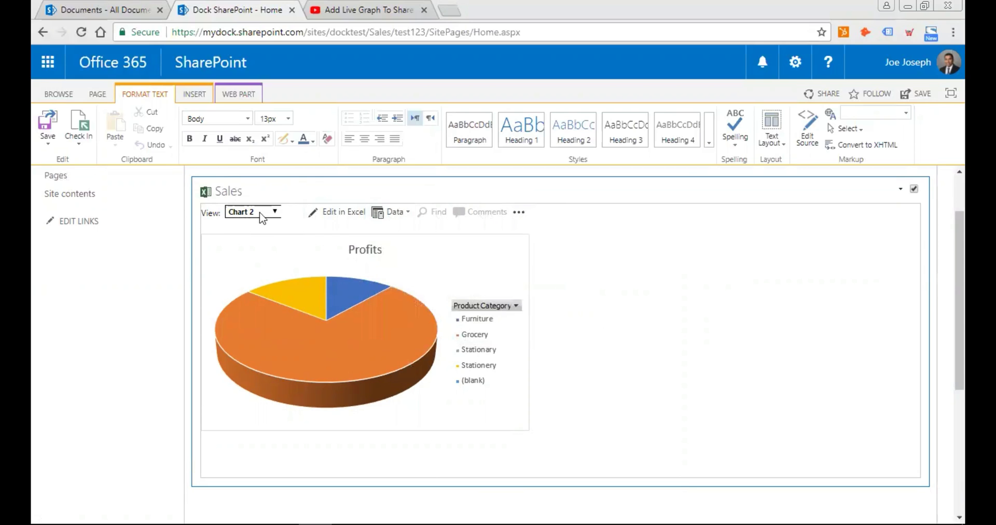
left_click(273, 211)
left_click(272, 211)
left_click(900, 189)
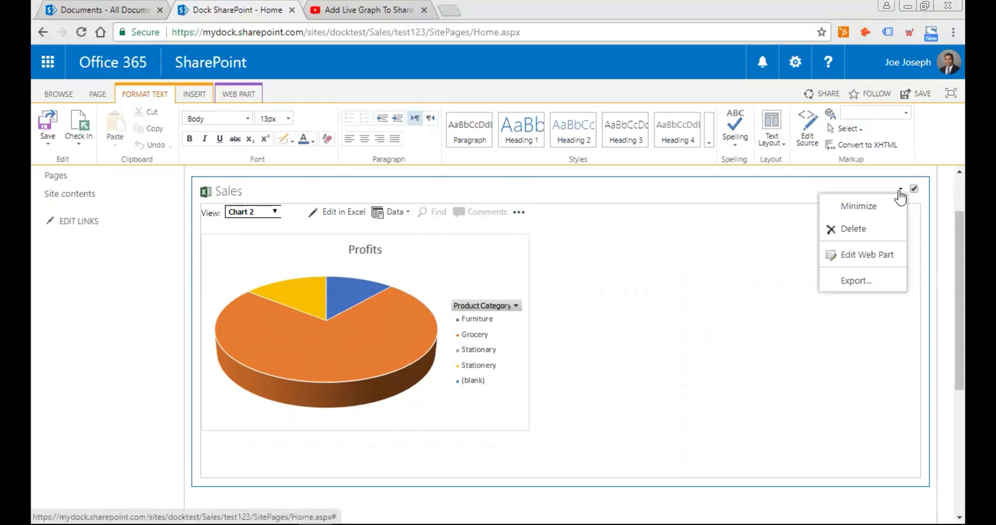
Step: Edit the Sales web part and set its Type of Toolbar to None
left_click(876, 256)
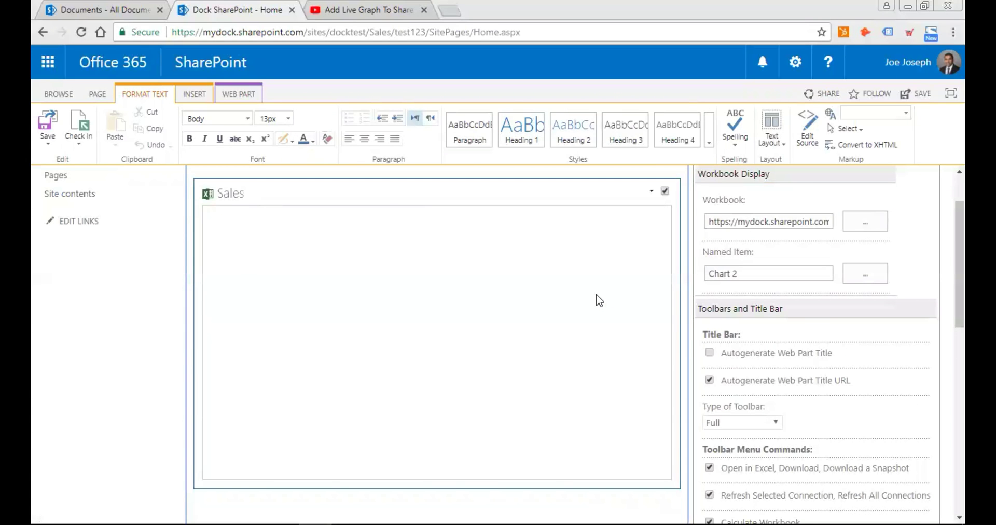
scroll(593, 317, "down", 3)
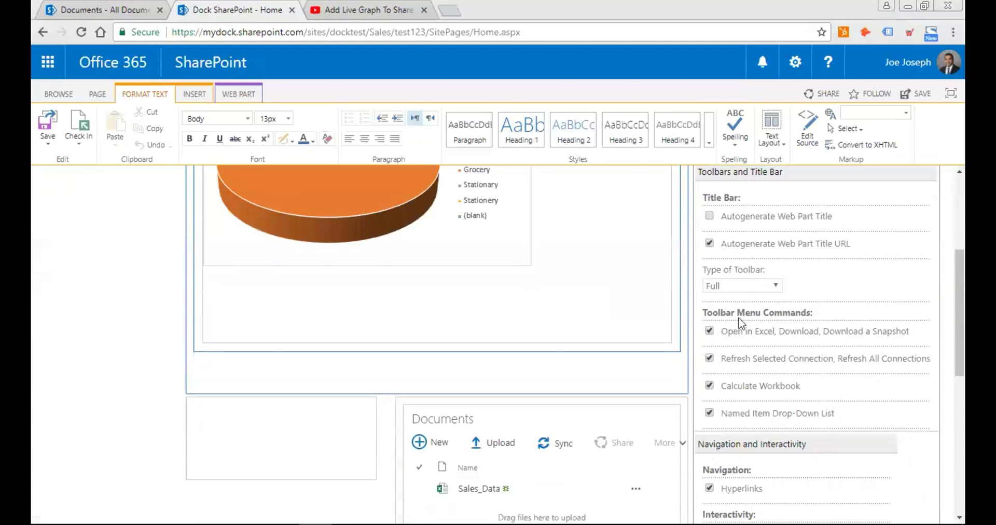
left_click(753, 287)
left_click(751, 336)
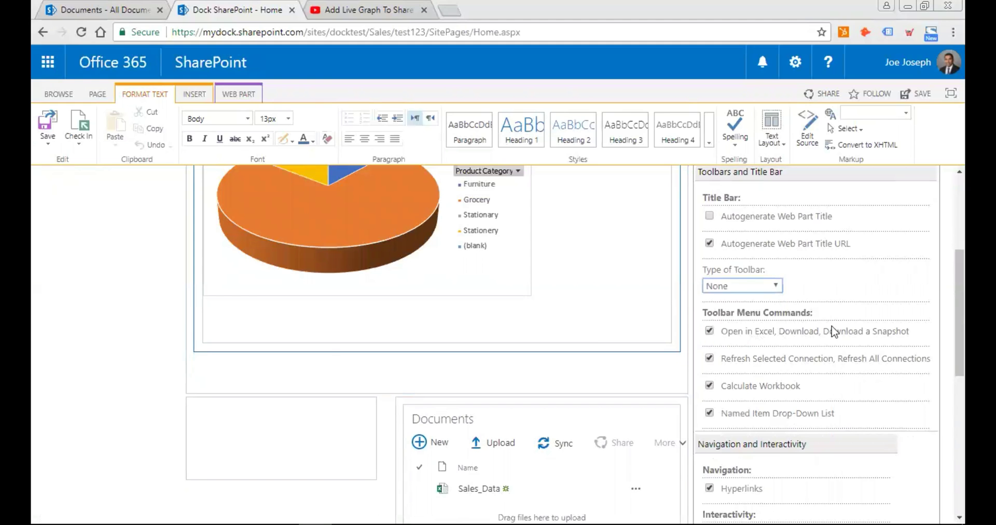
Step: Set the web part's Appearance Chrome Type to None
scroll(802, 287, "down", 9)
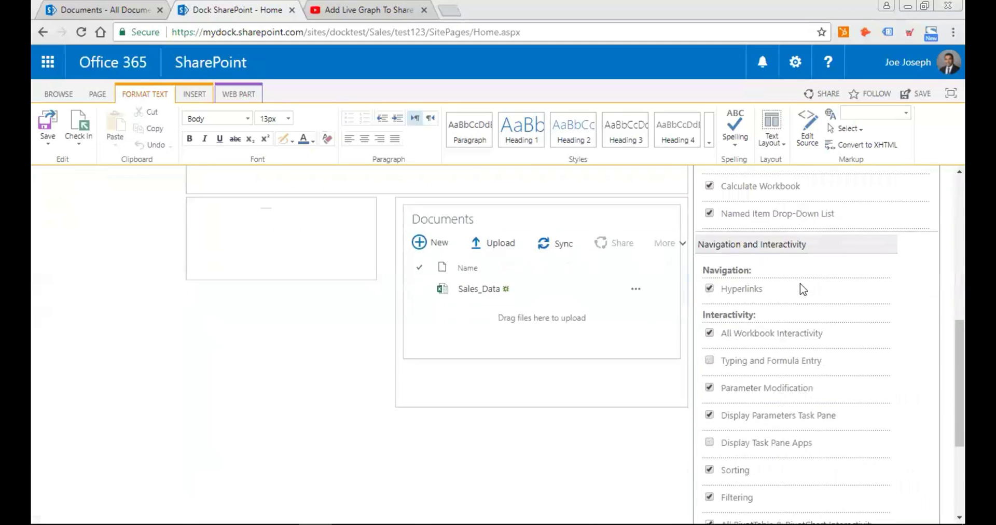
left_click(739, 427)
scroll(828, 254, "down", 6)
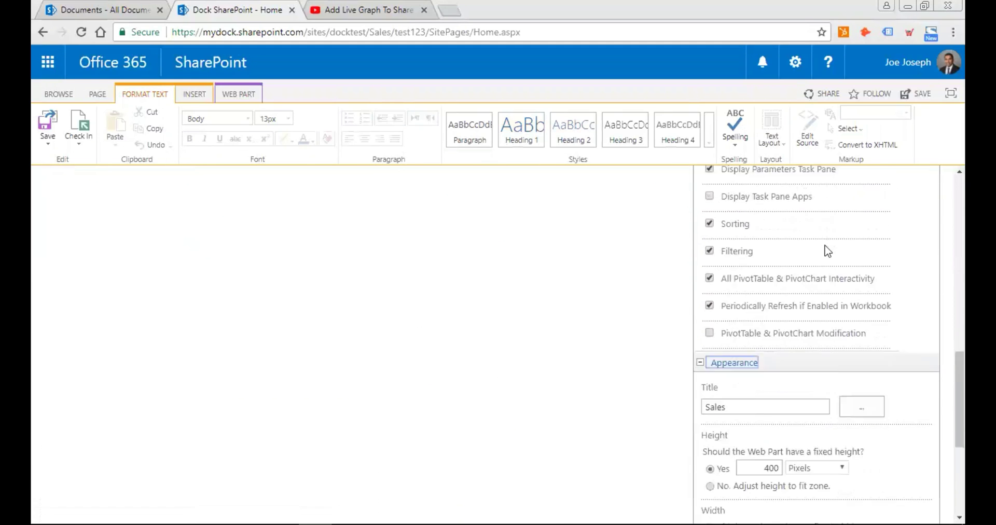
left_click(739, 420)
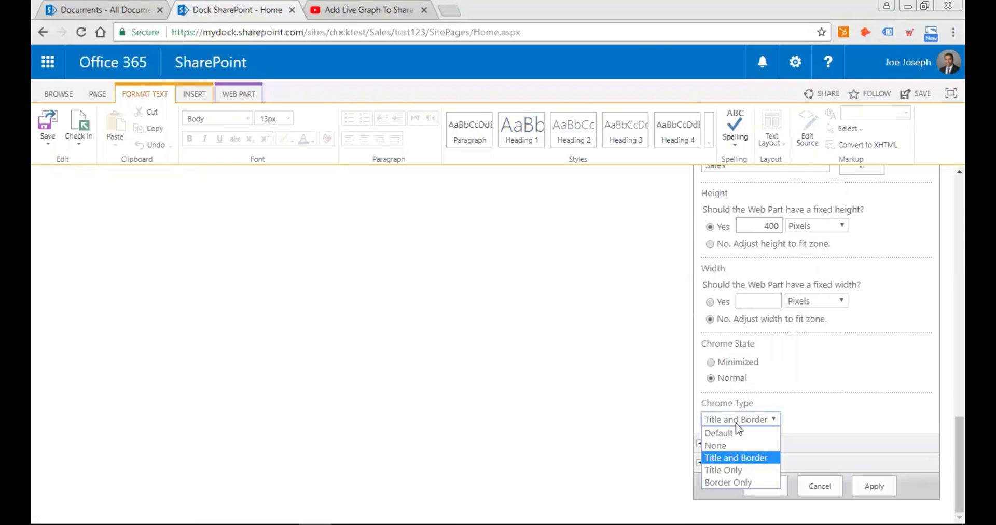
left_click(748, 441)
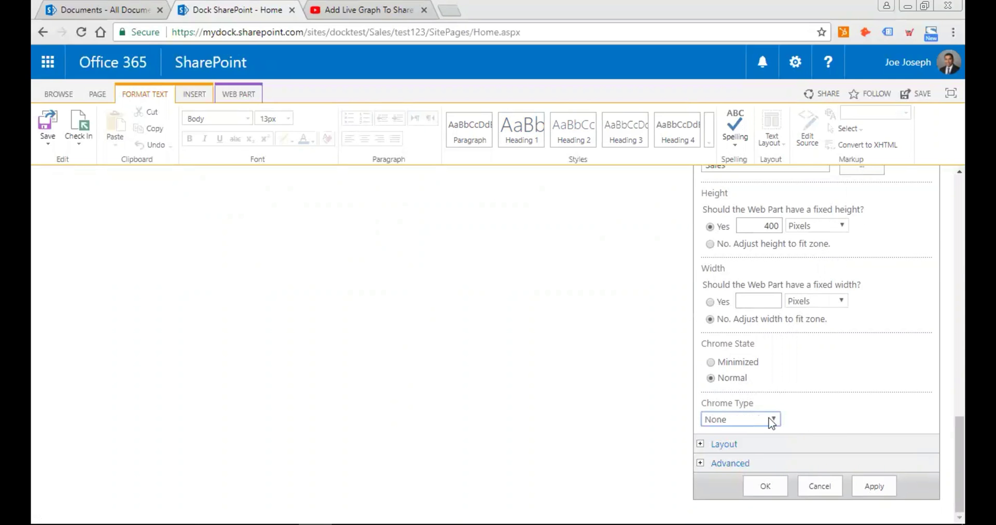
Step: Leave the Sales title unchanged and apply the new web part settings
scroll(838, 429, "up", 1)
scroll(842, 428, "up", 2)
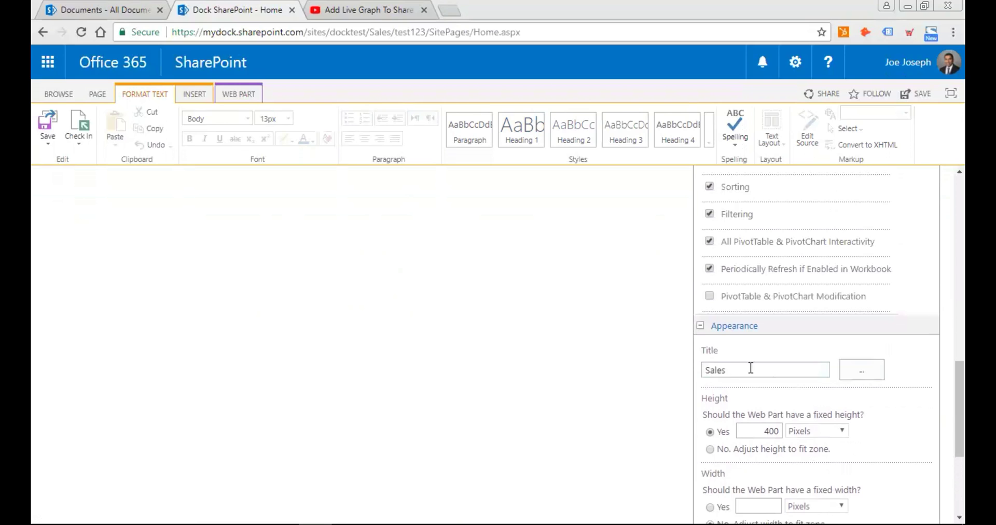
left_click_drag(738, 369, 702, 375)
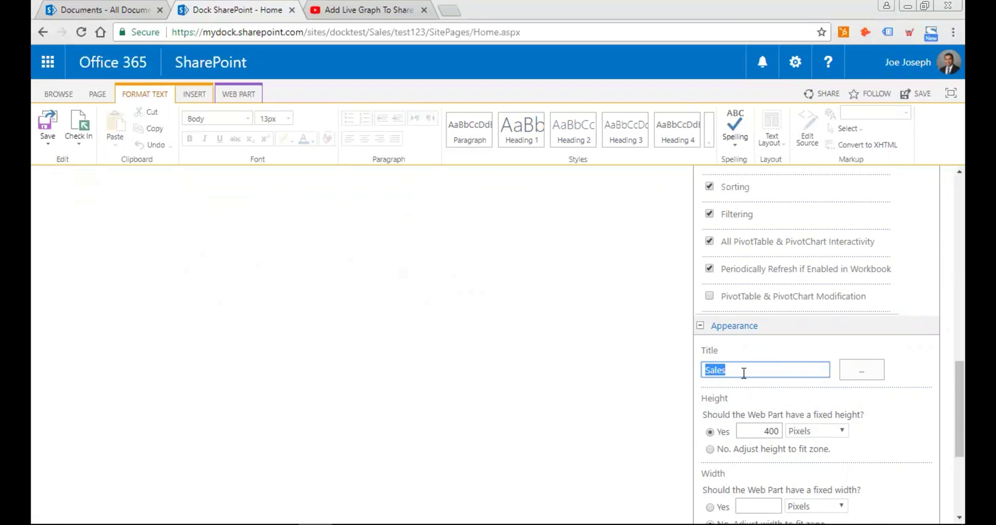
left_click(862, 369)
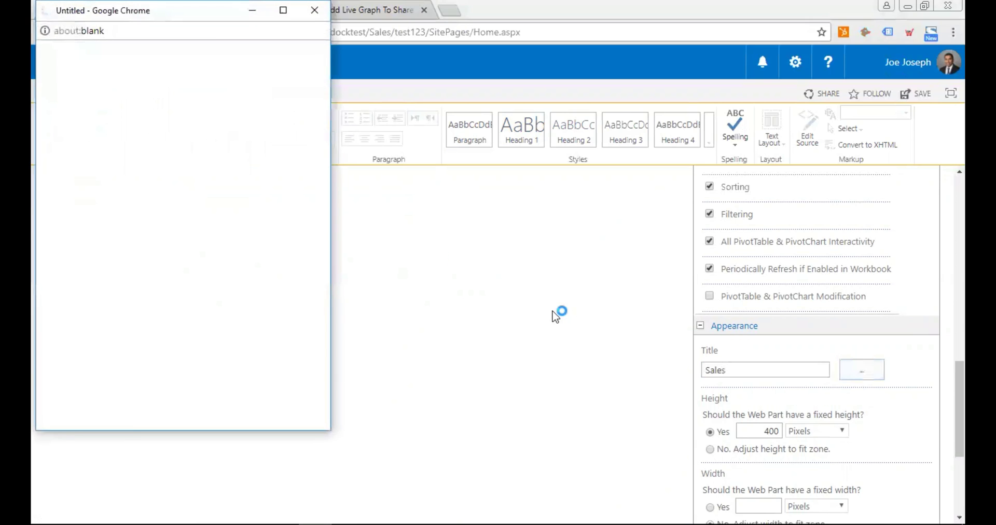
left_click(314, 10)
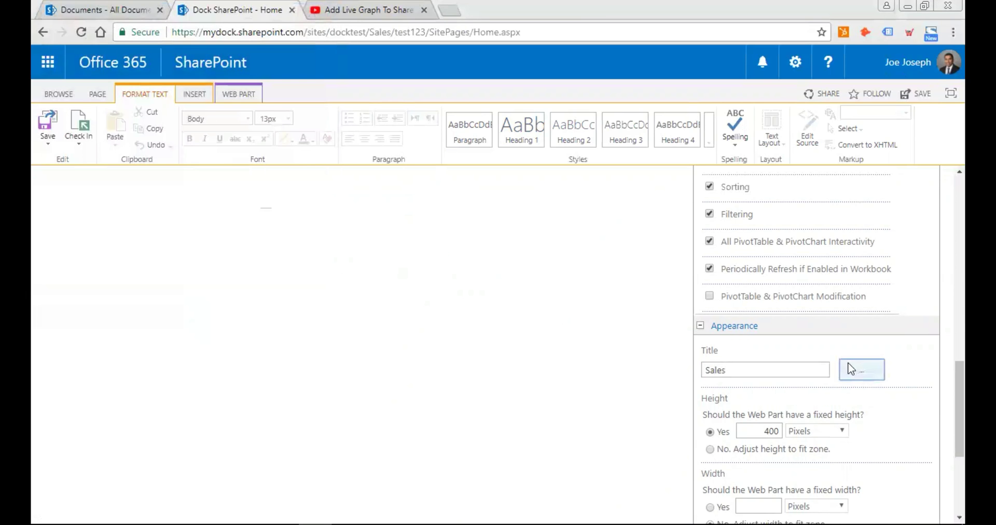
scroll(827, 413, "down", 3)
left_click(765, 487)
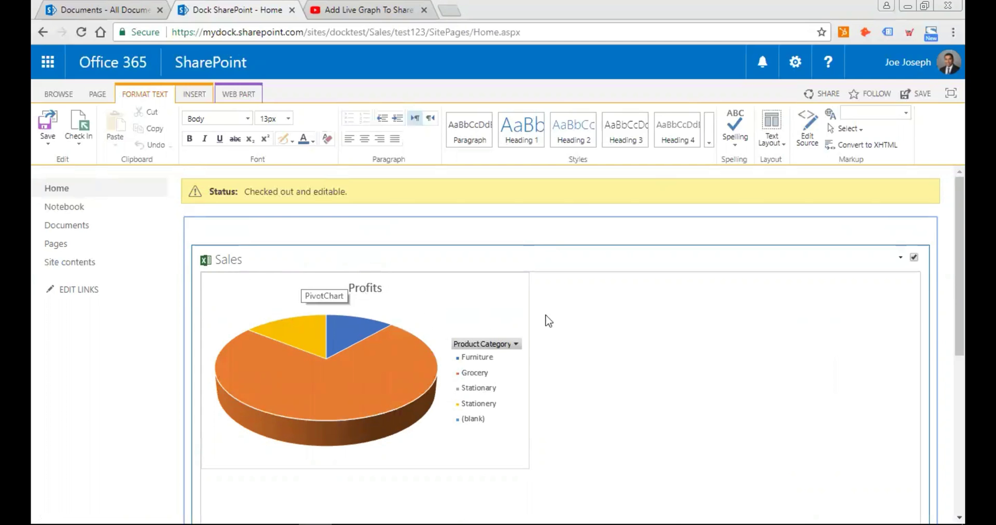
left_click(511, 343)
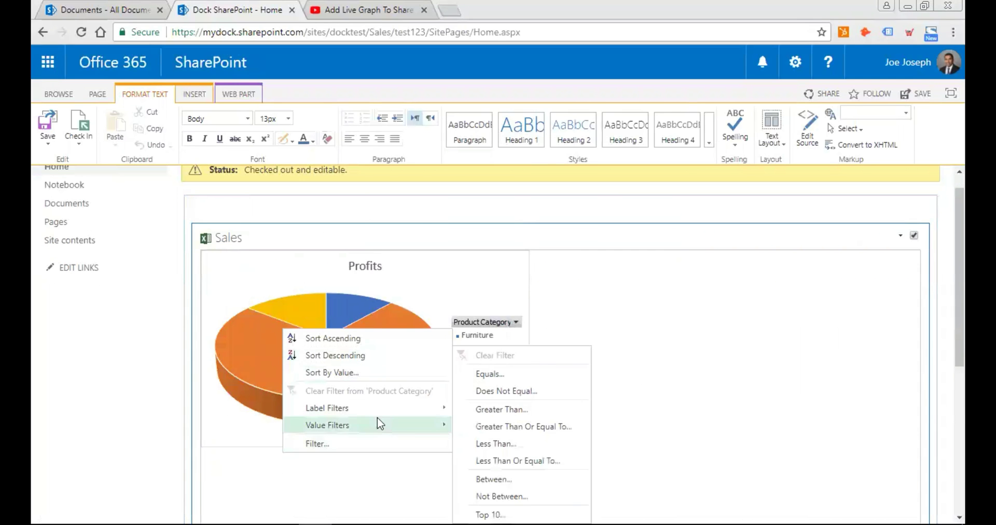
left_click(410, 375)
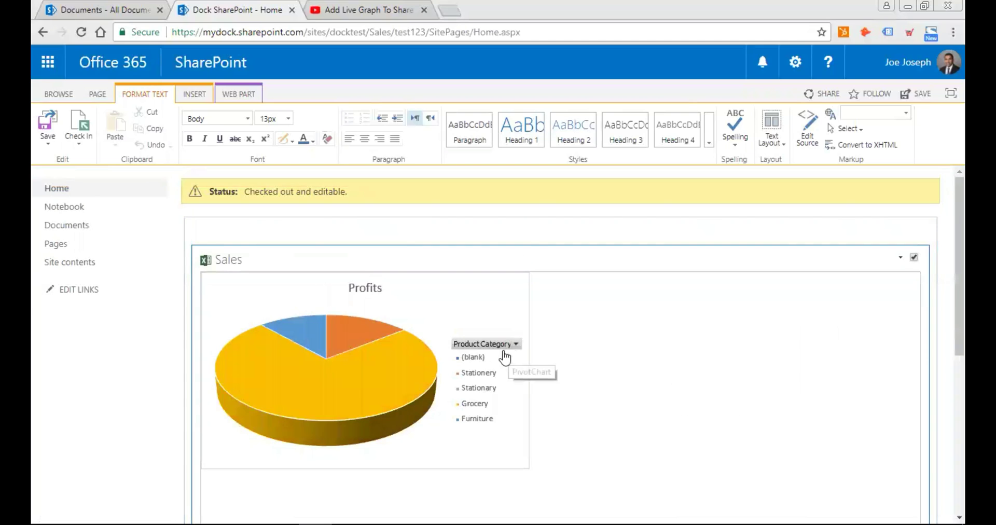
left_click(502, 344)
left_click(386, 363)
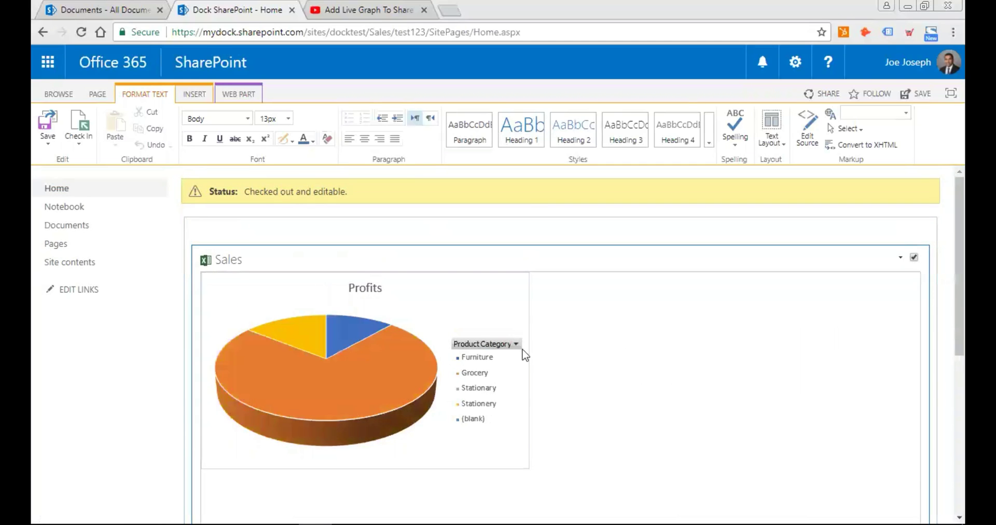
scroll(524, 358, "down", 1)
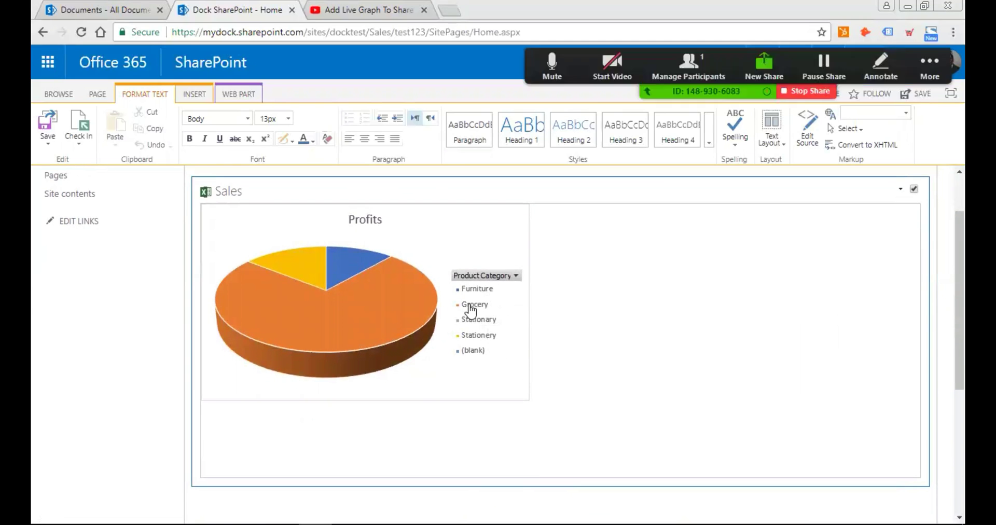
left_click(515, 275)
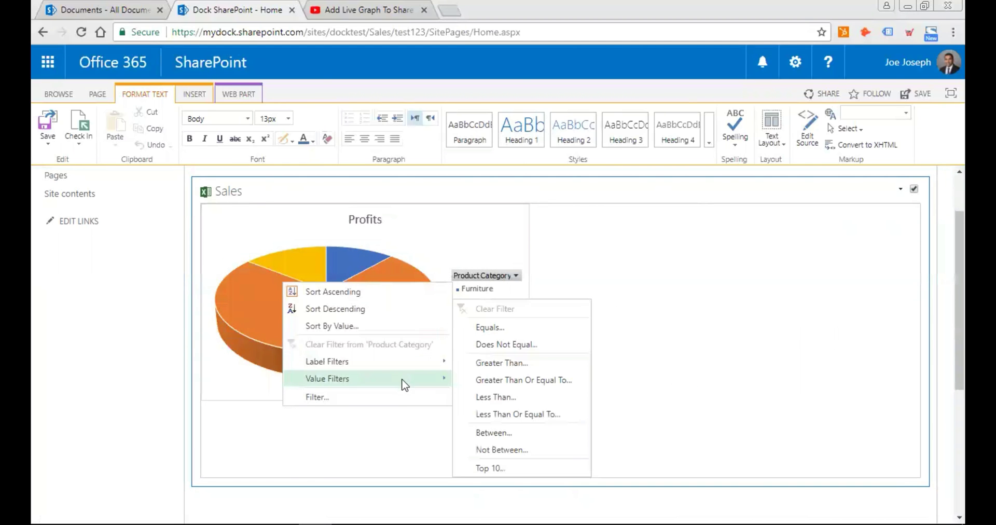
mouse_move(404, 378)
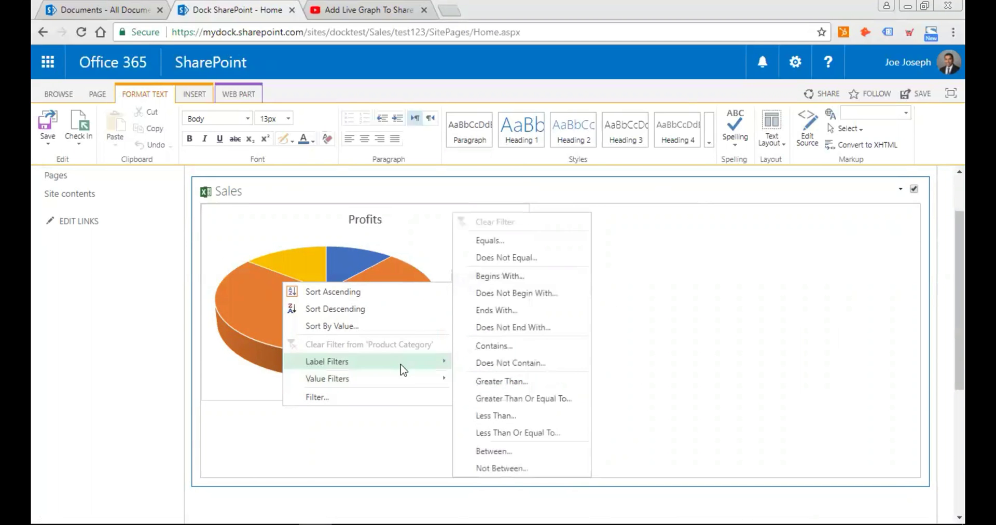
left_click(631, 291)
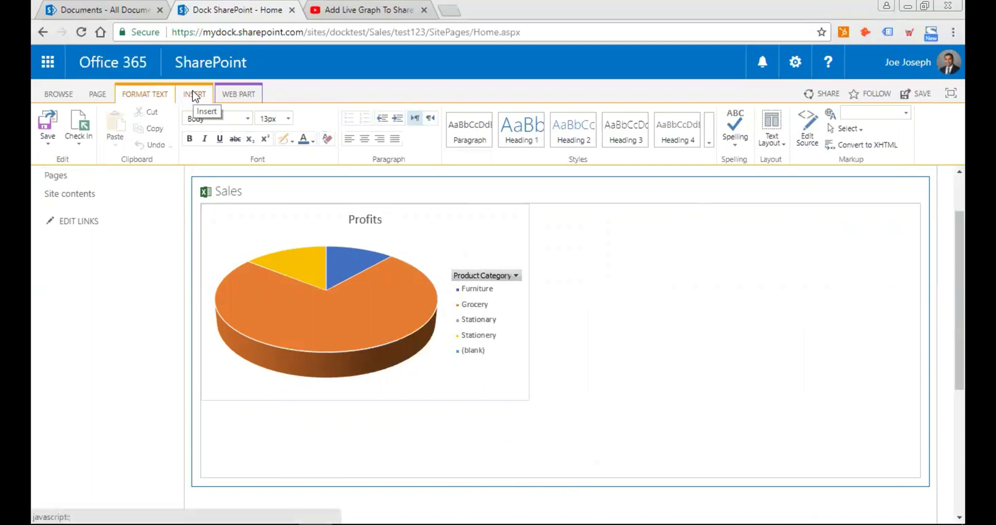
left_click(482, 275)
left_click(363, 256)
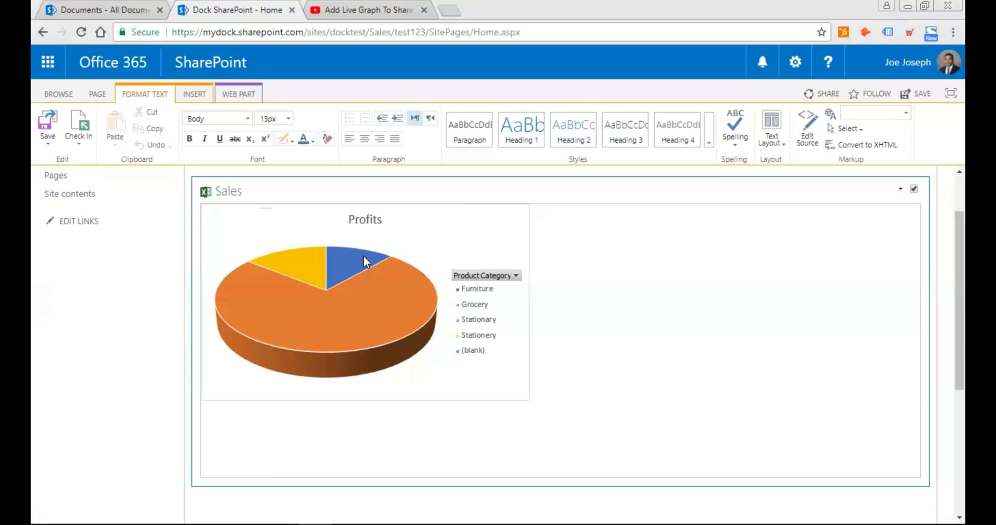